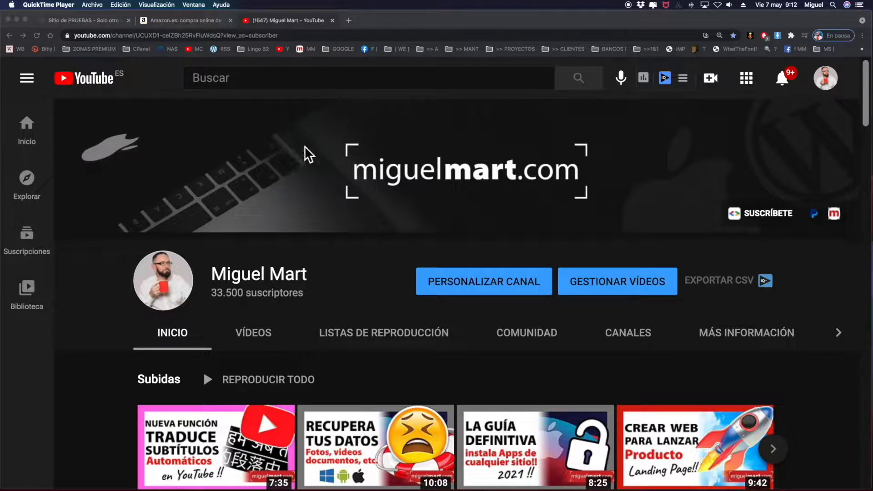
scroll(819, 250, down, 2)
scroll(819, 250, down, 3)
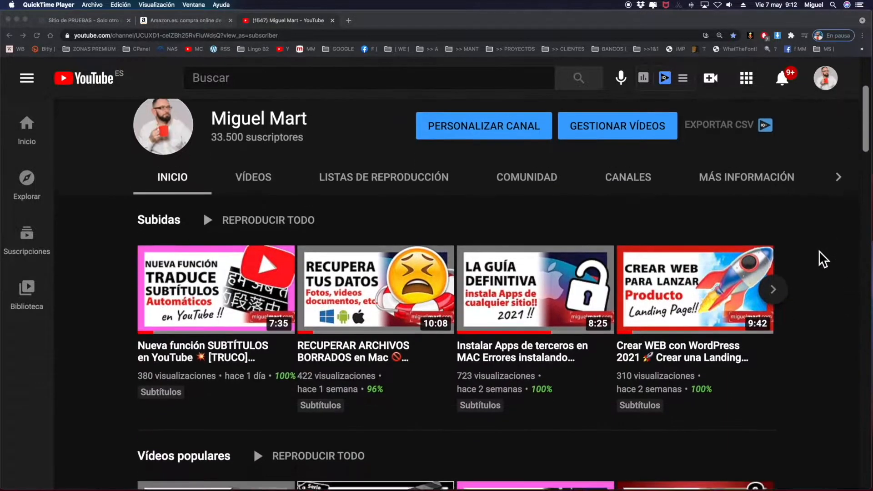
scroll(819, 251, up, 4)
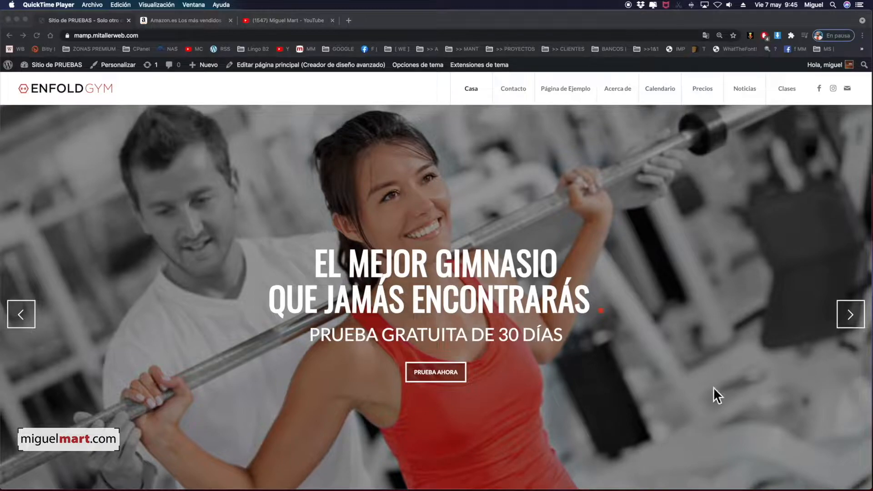
- Look over the Enfold Gym demo site's home page from the header down to the footer
scroll(768, 342, down, 5)
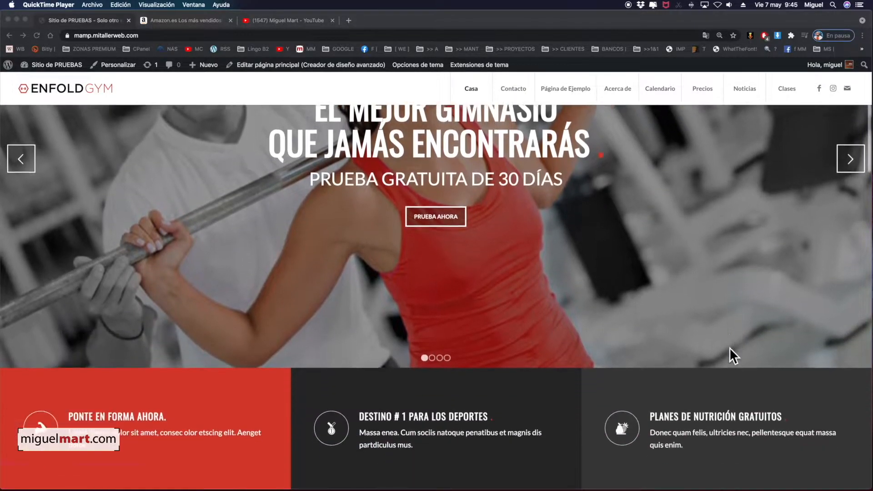
scroll(697, 361, up, 5)
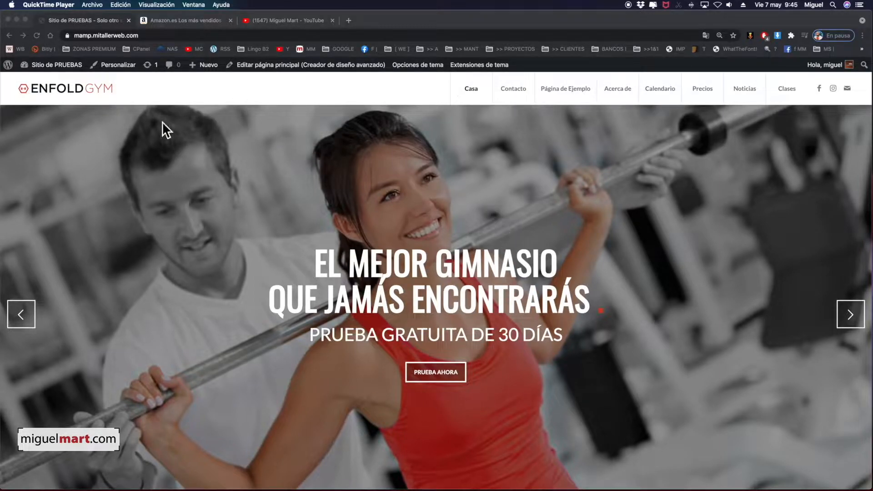
scroll(708, 261, down, 5)
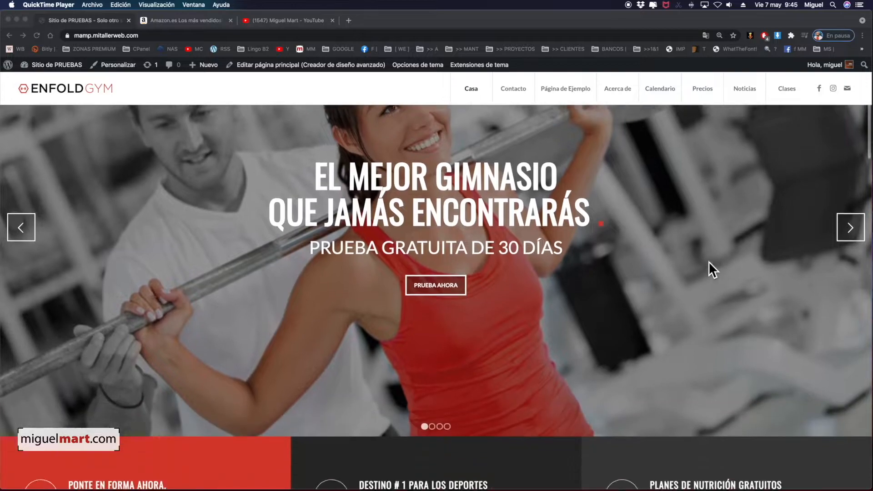
scroll(708, 260, up, 10)
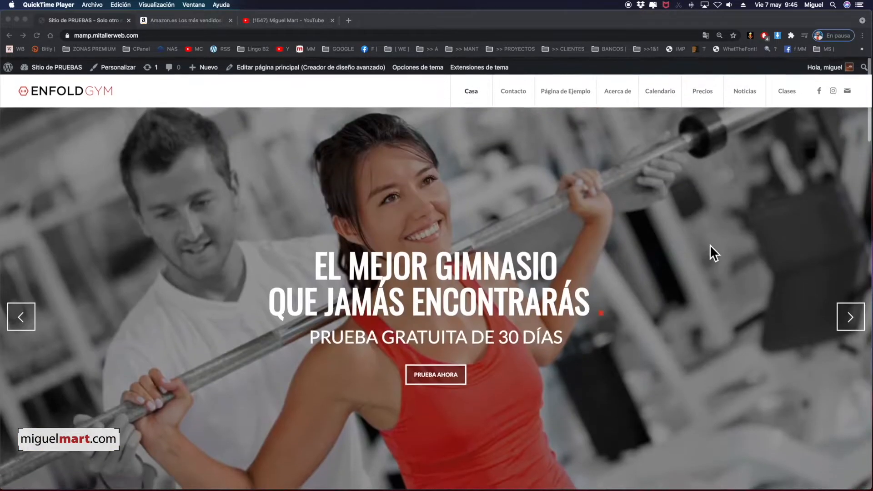
scroll(748, 354, down, 8)
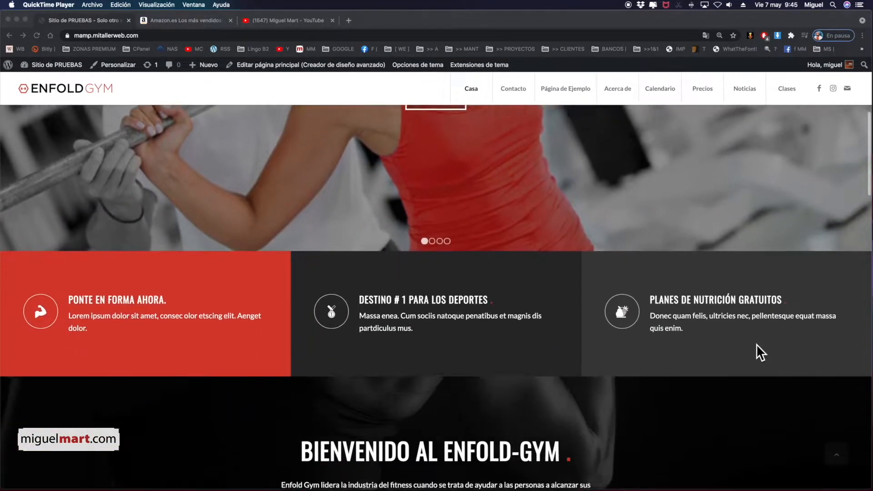
scroll(790, 349, down, 10)
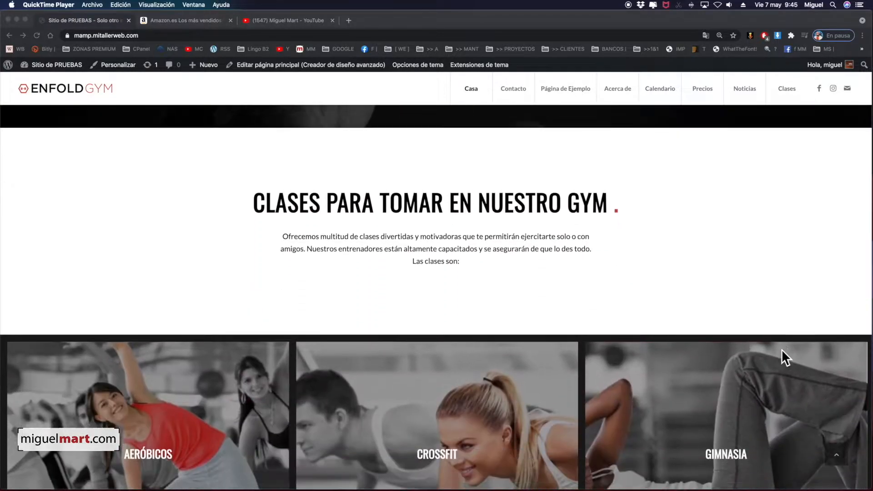
scroll(781, 348, down, 10)
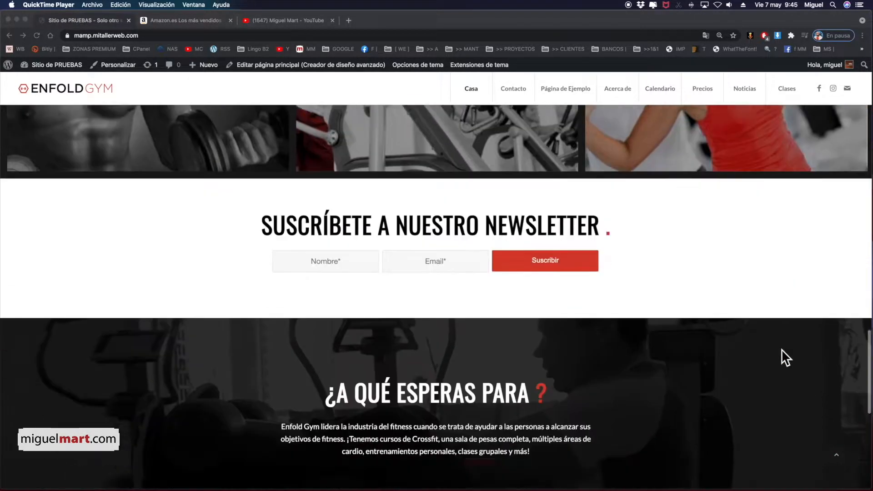
scroll(779, 352, down, 2)
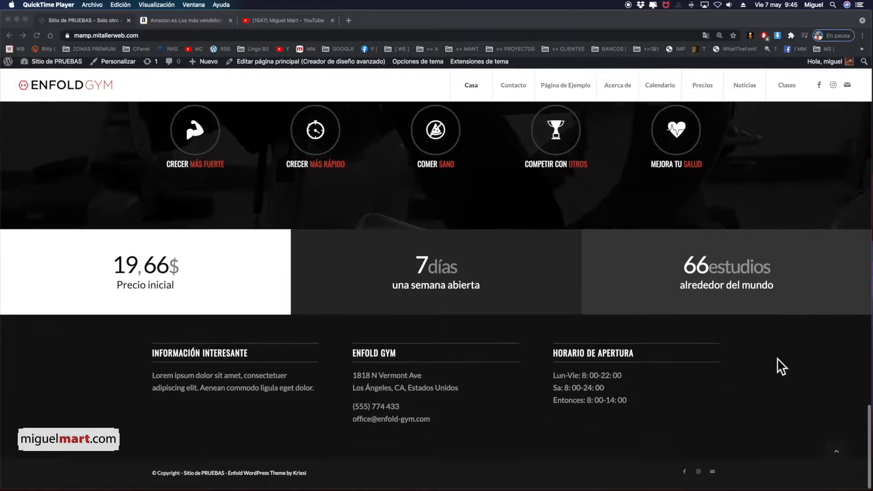
scroll(781, 373, up, 10)
scroll(781, 374, up, 12)
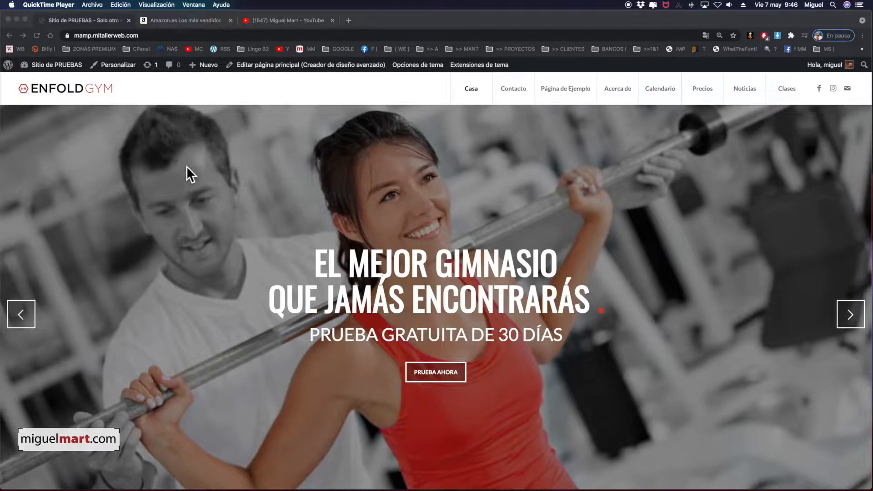
- Install and activate the Redirection plugin on the WordPress site, searching the new plugins for "redirect"
click(61, 65)
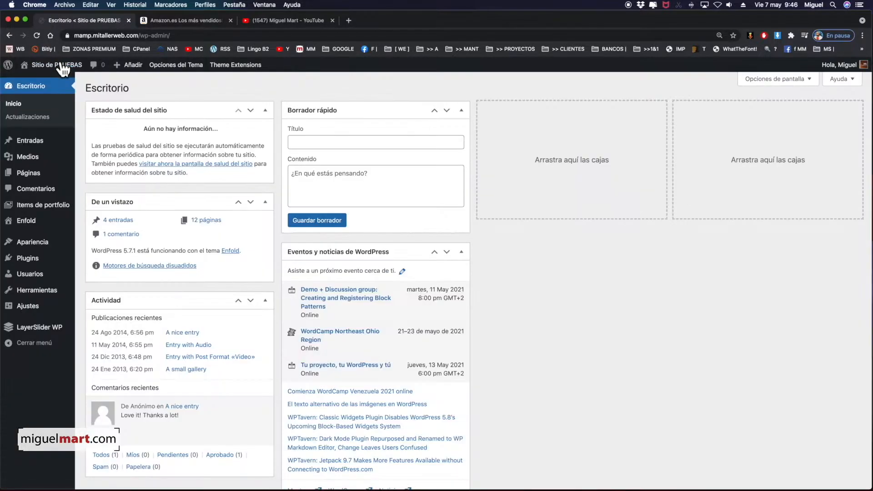
mouse_move(62, 69)
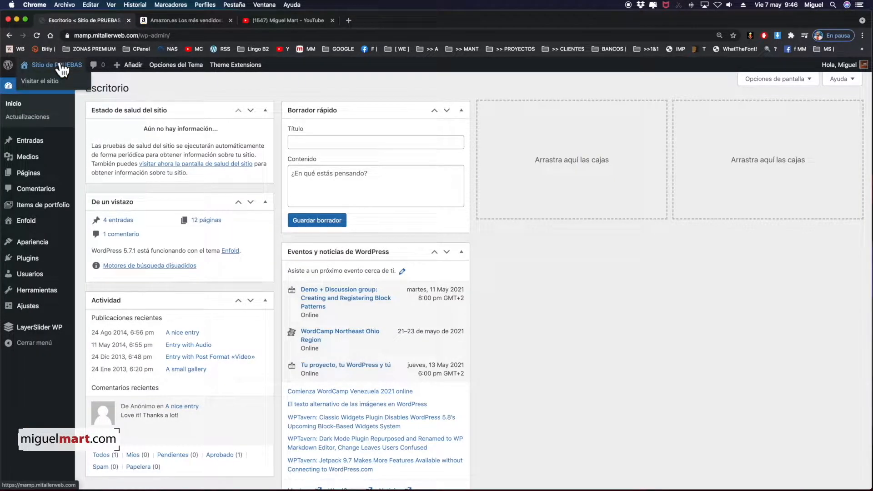
mouse_move(27, 258)
click(110, 272)
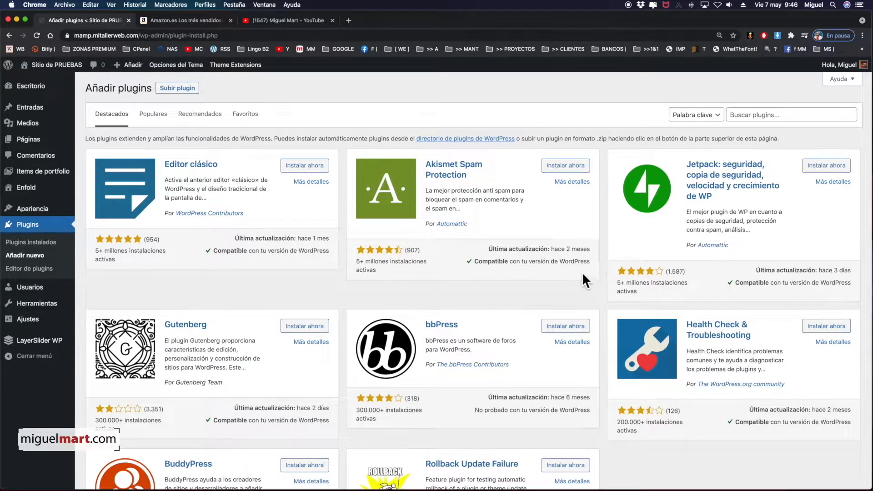
click(775, 114)
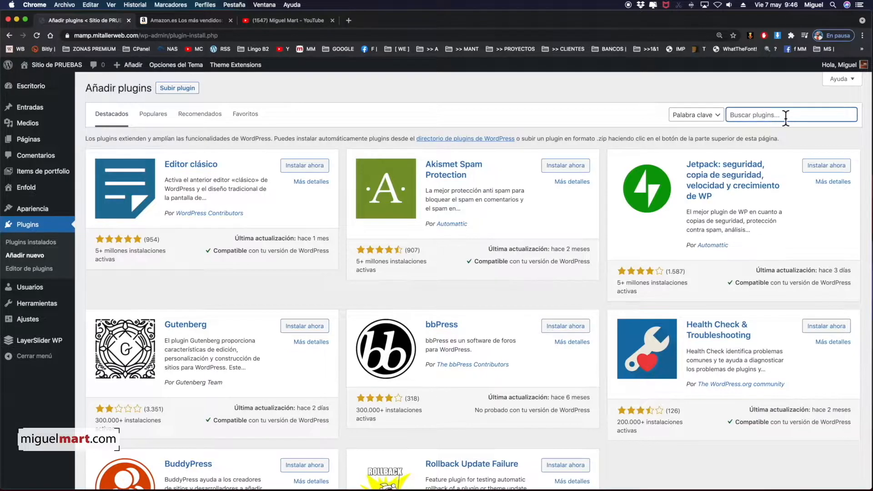
text(redirect)
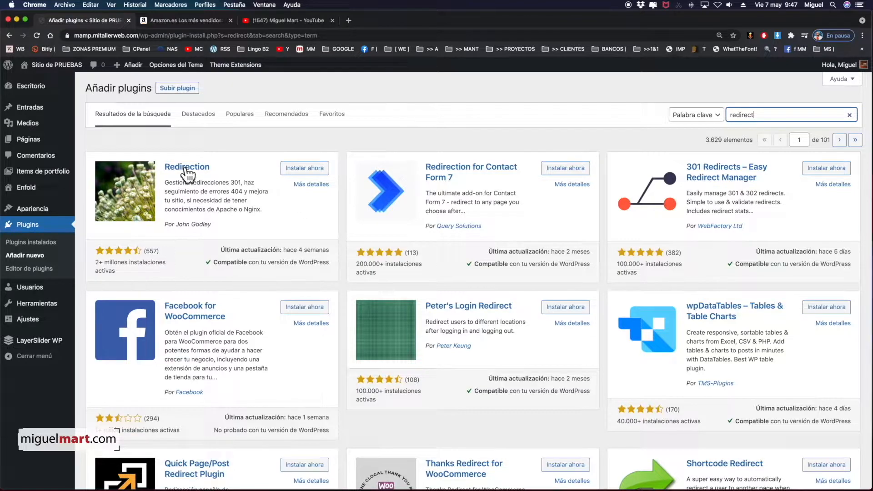
click(304, 169)
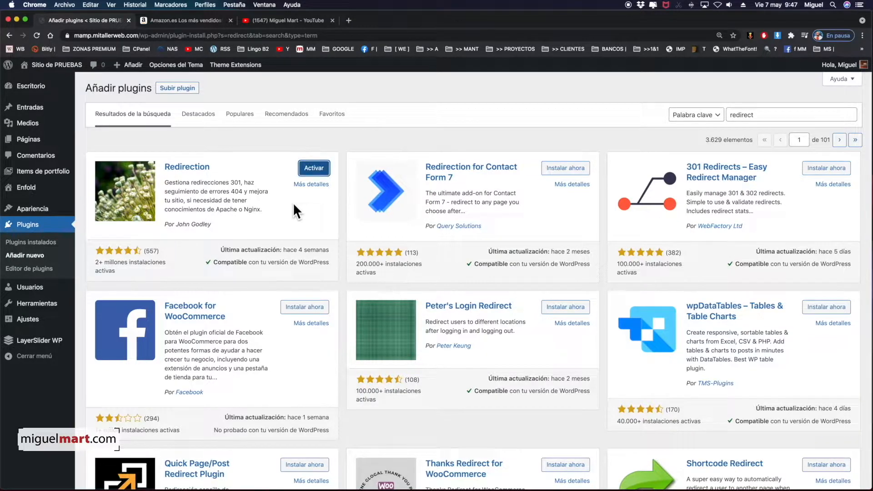
click(319, 172)
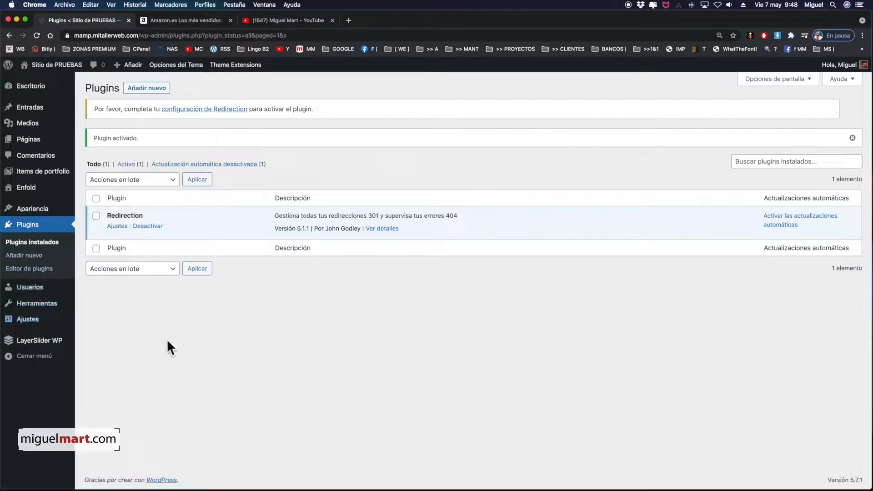
- Open the Redirection tool and complete its initial setup, leaving the optional monitoring and logging settings disabled
mouse_move(64, 303)
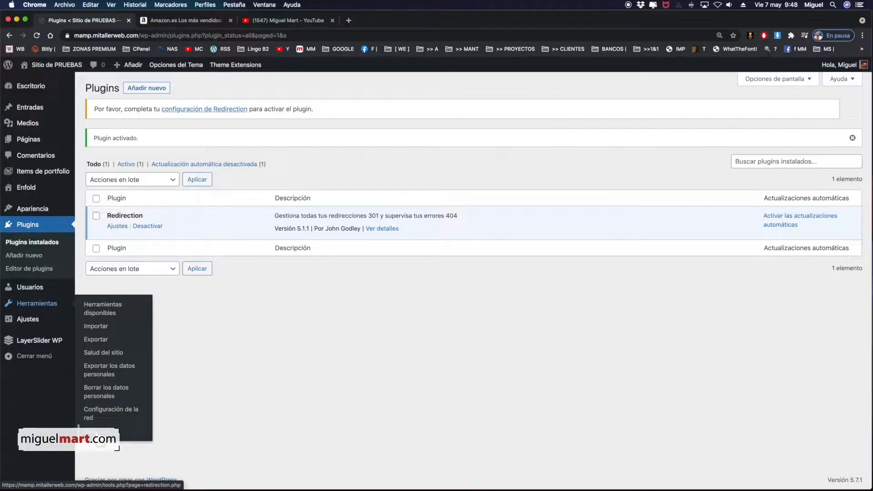
click(98, 431)
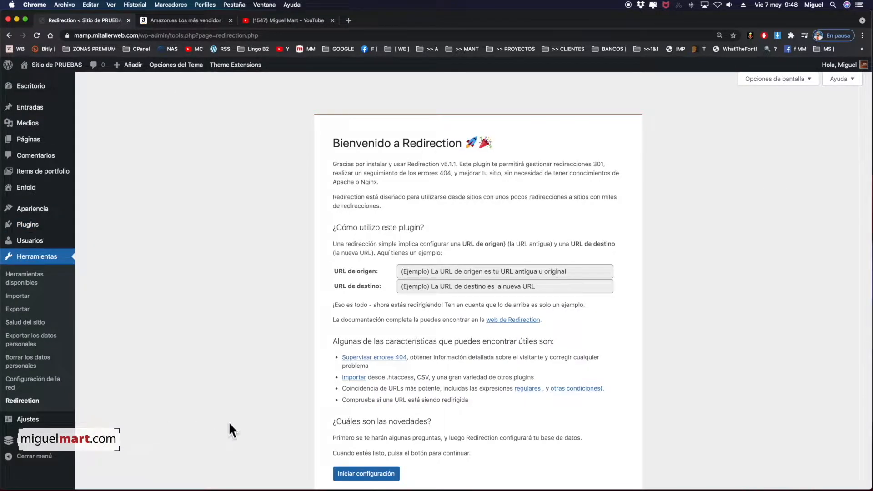
scroll(452, 385, down, 2)
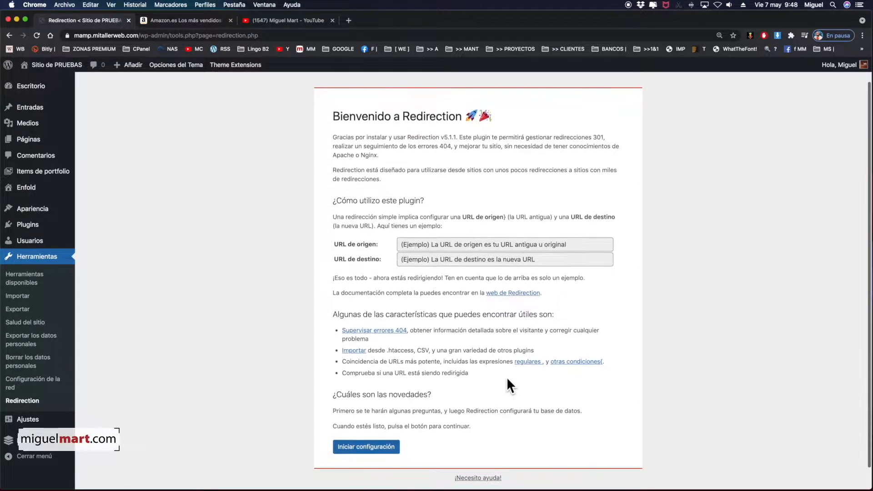
click(388, 451)
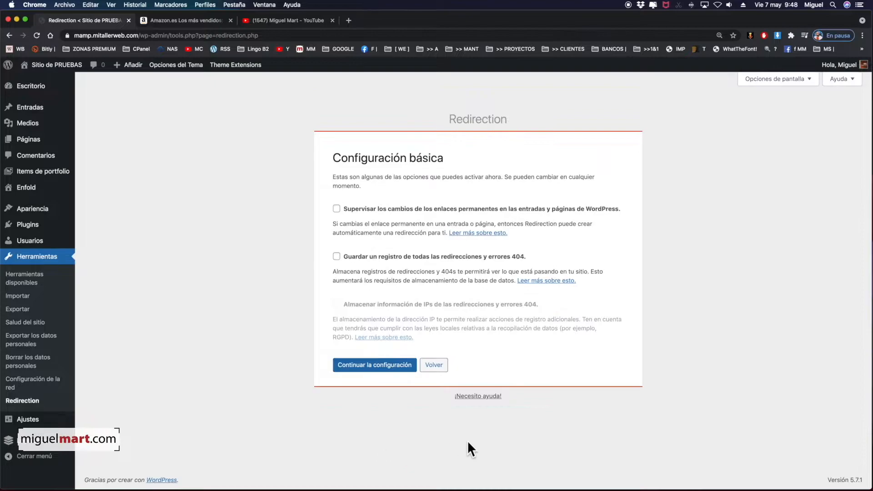
click(386, 366)
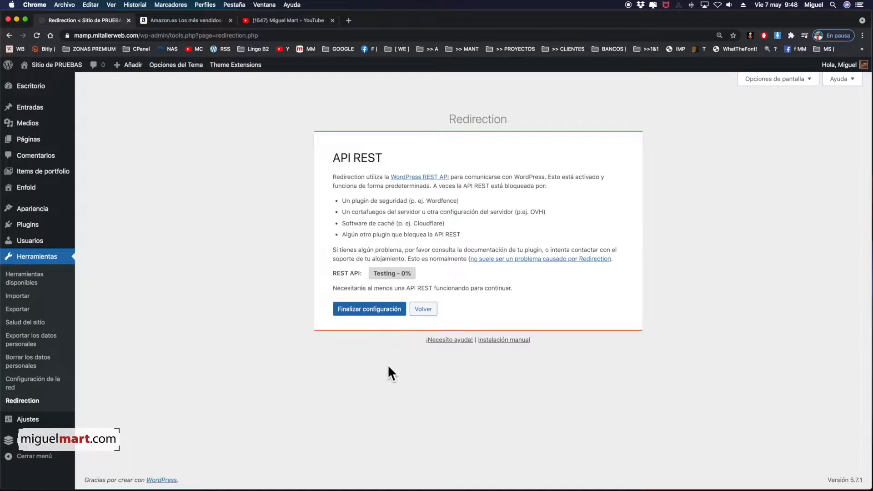
click(379, 309)
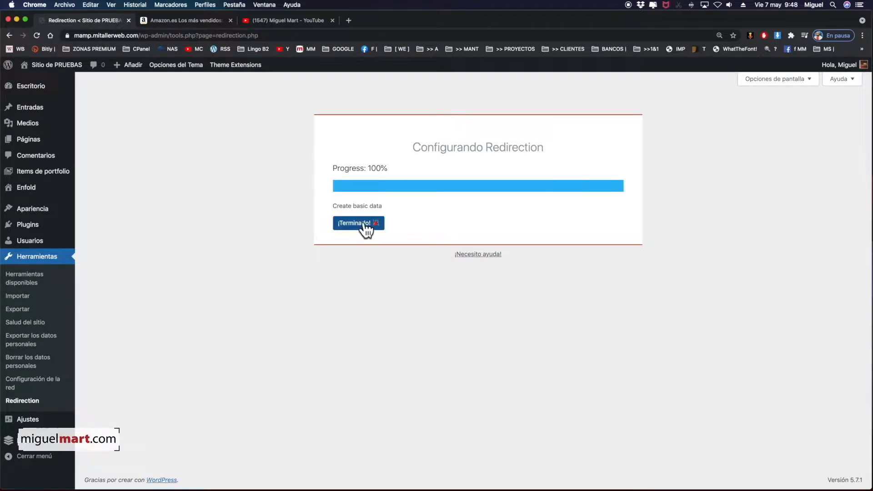
click(361, 224)
click(352, 248)
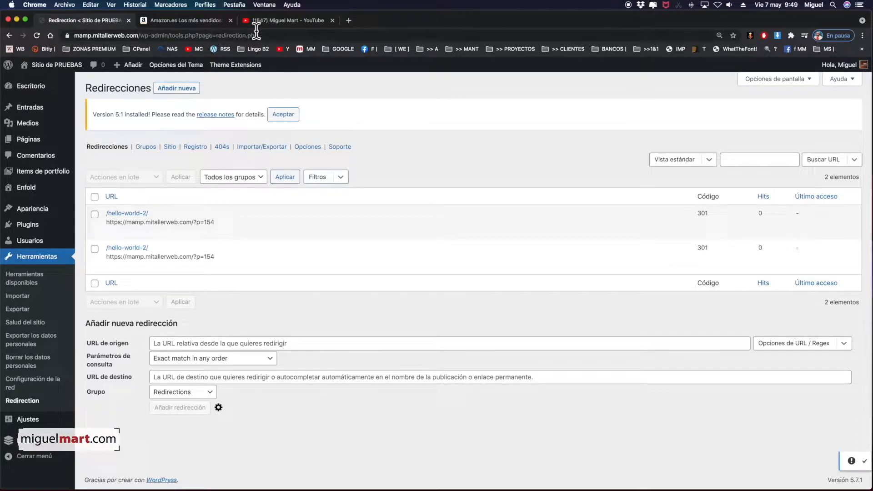
click(299, 19)
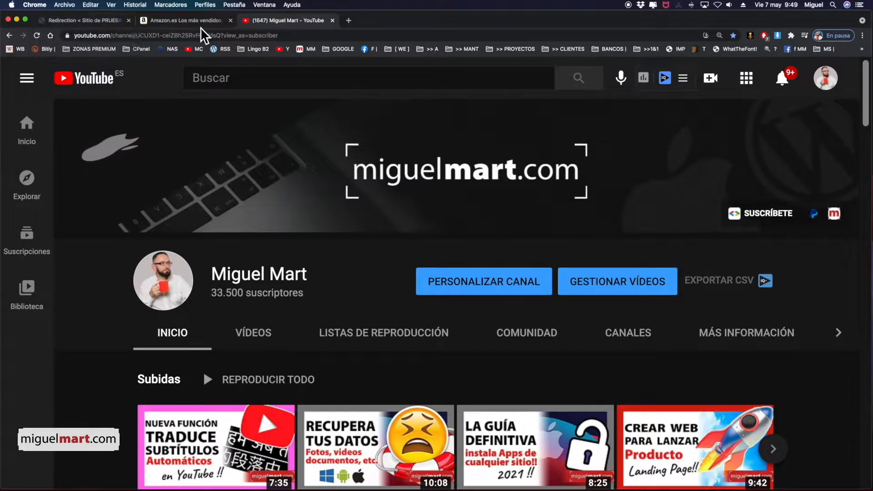
click(109, 23)
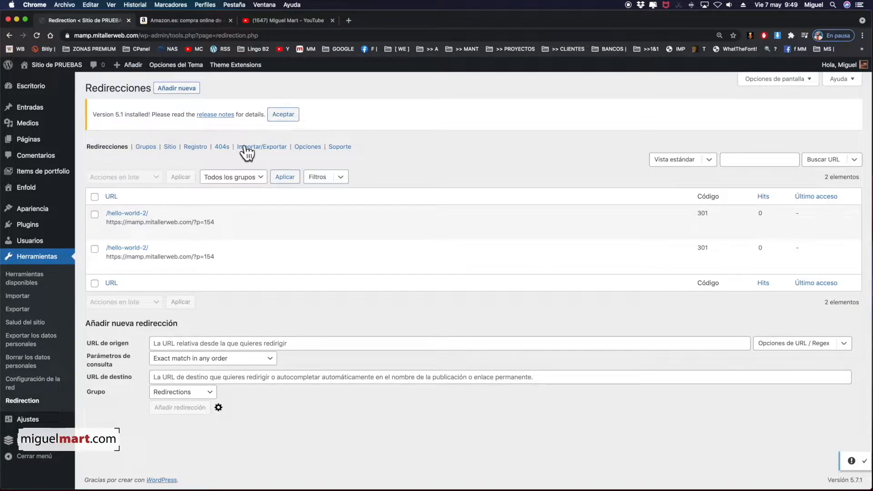
- Switch to the Amazon.es page, search for "mancuernas" and look through the dumbbell products
click(182, 24)
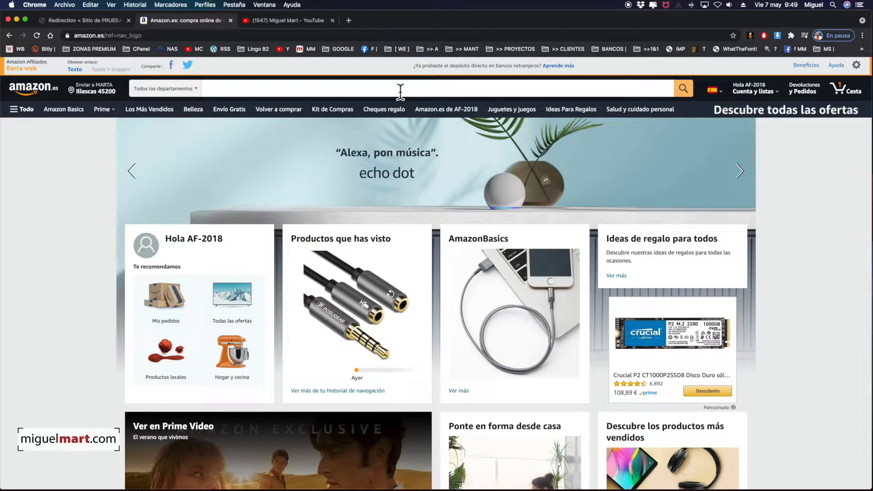
click(355, 88)
text(mancuernas)
key(Return)
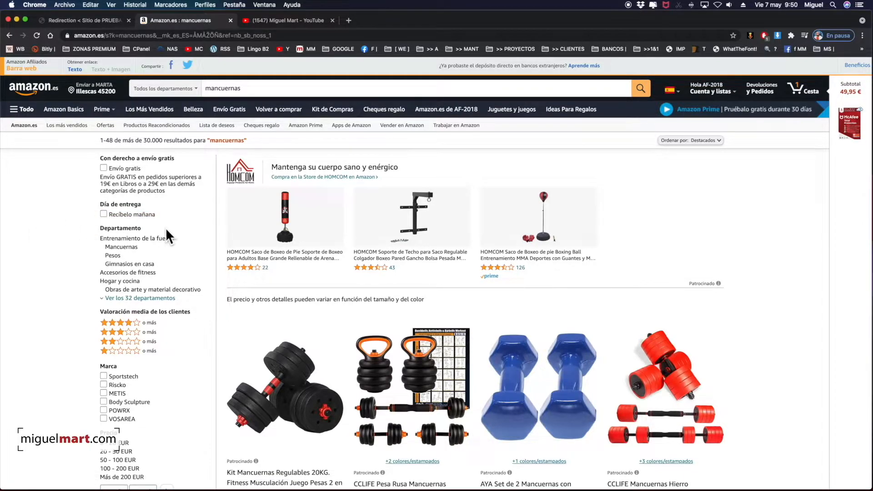
scroll(775, 359, down, 2)
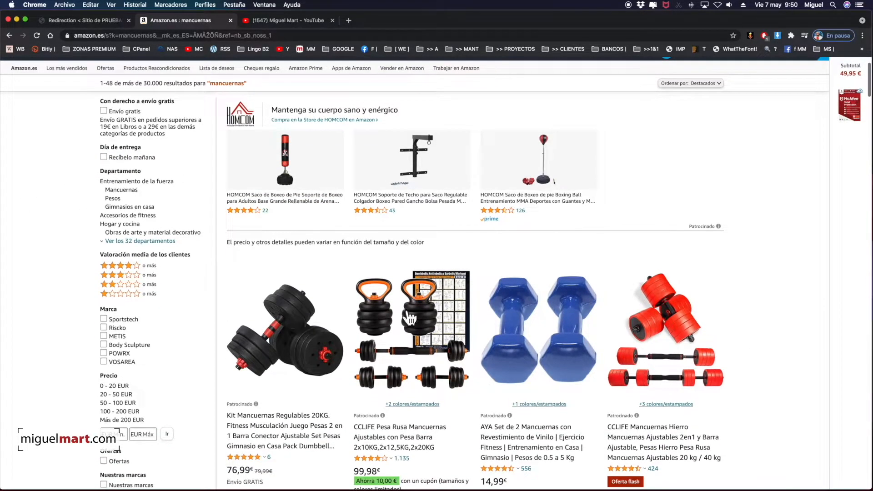
scroll(759, 353, down, 3)
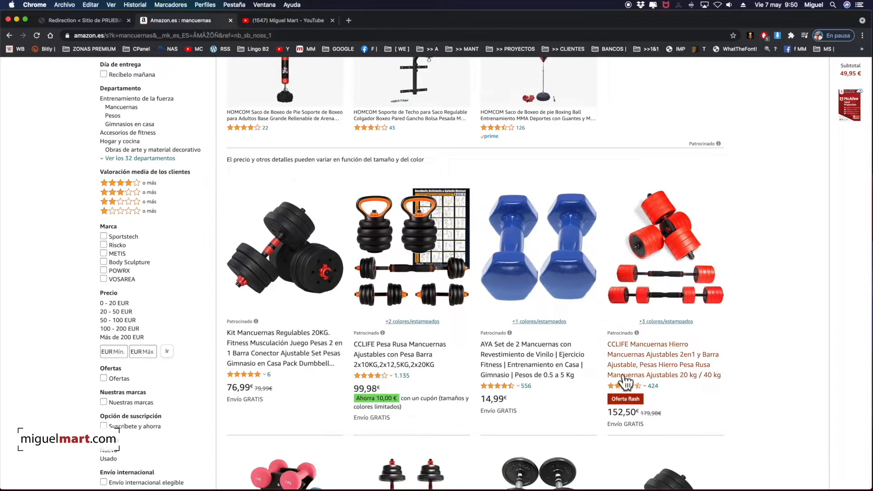
scroll(737, 329, up, 5)
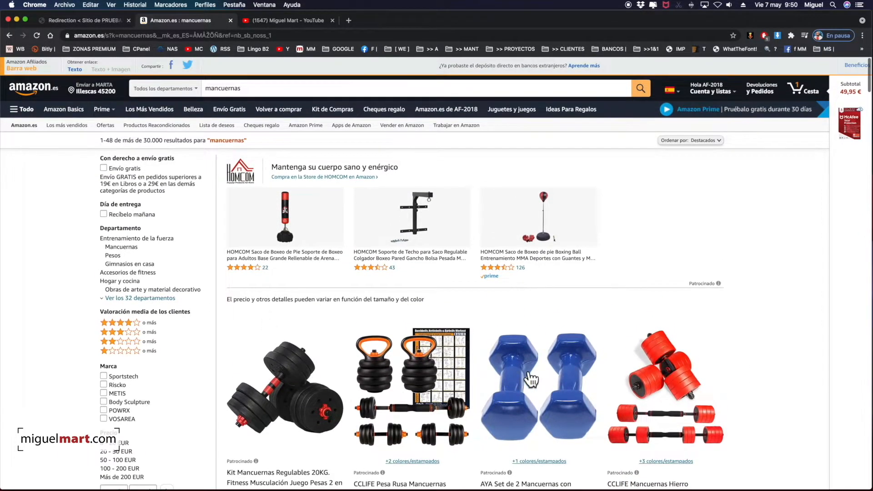
scroll(531, 378, down, 5)
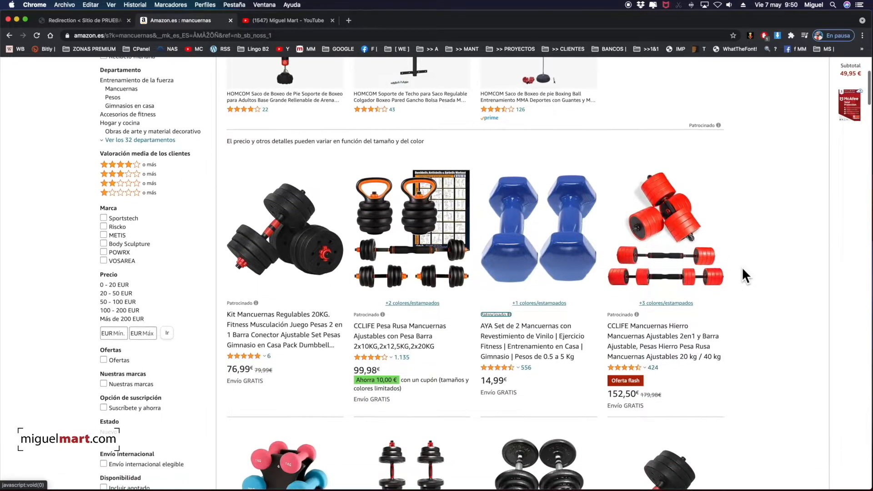
scroll(741, 266, down, 8)
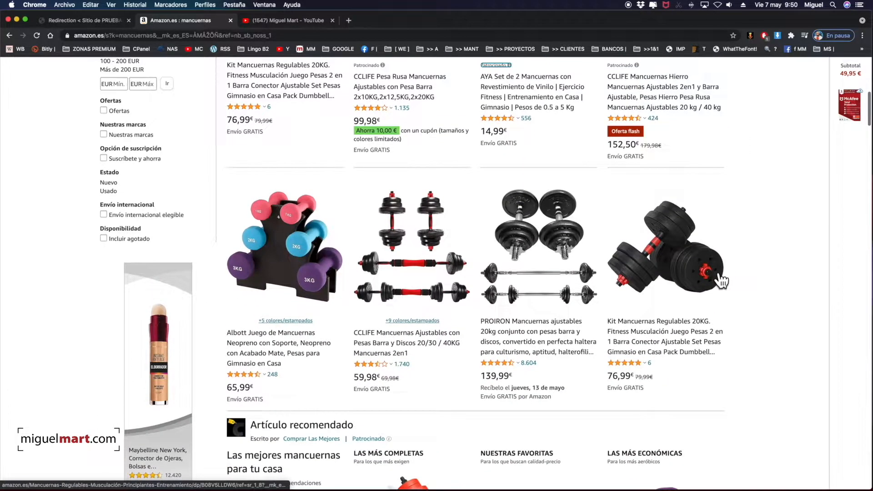
scroll(721, 281, up, 10)
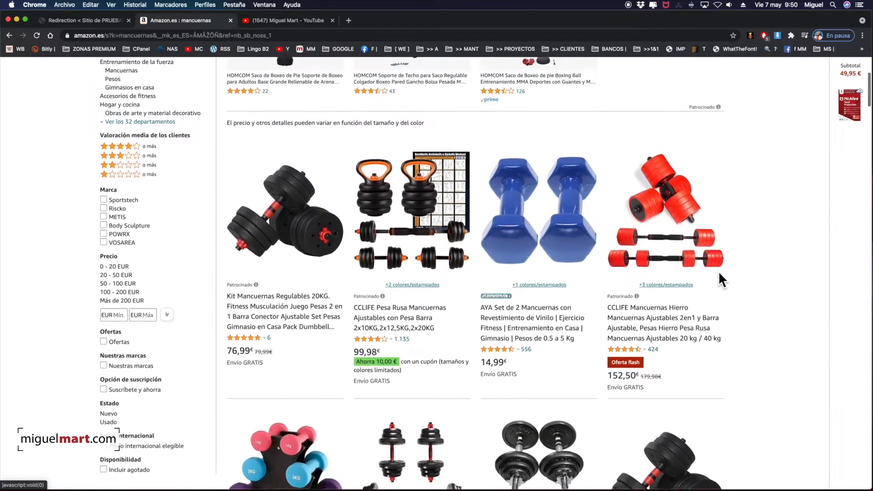
- Look over the "mancuernas" results and generate the short text affiliate link for that page, closing it without copying
scroll(721, 280, up, 3)
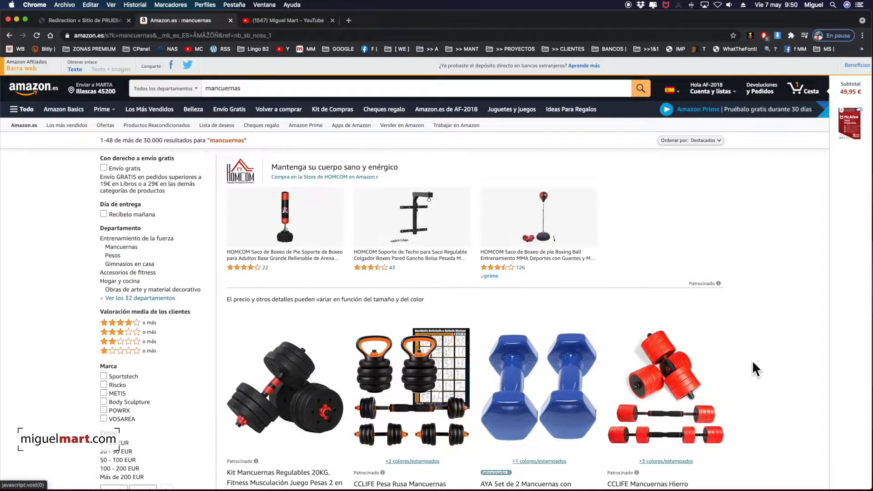
scroll(759, 379, down, 3)
scroll(749, 372, down, 2)
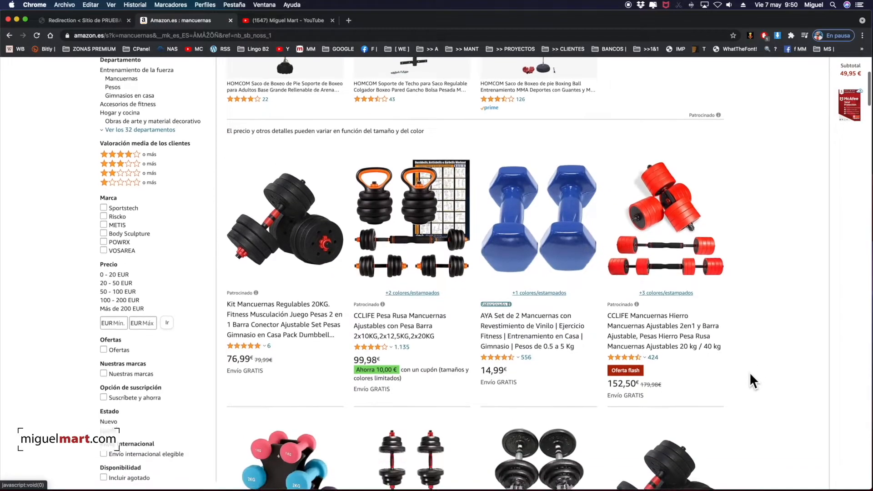
scroll(749, 372, up, 4)
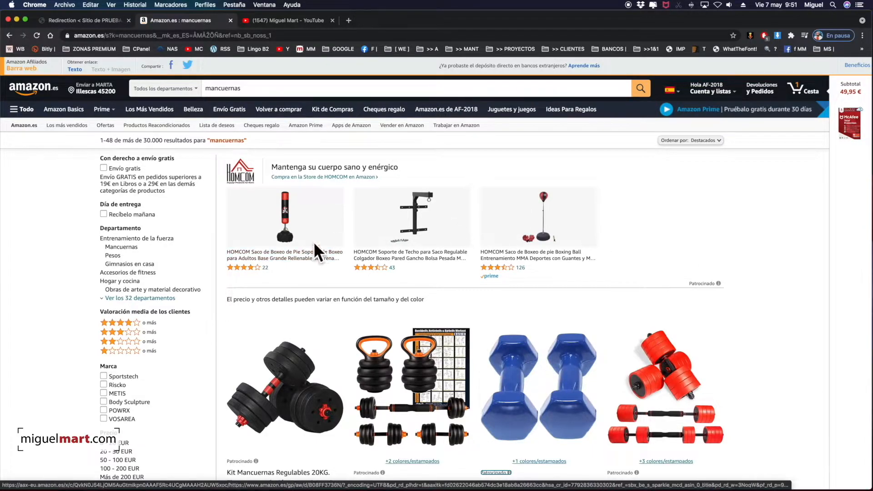
click(75, 69)
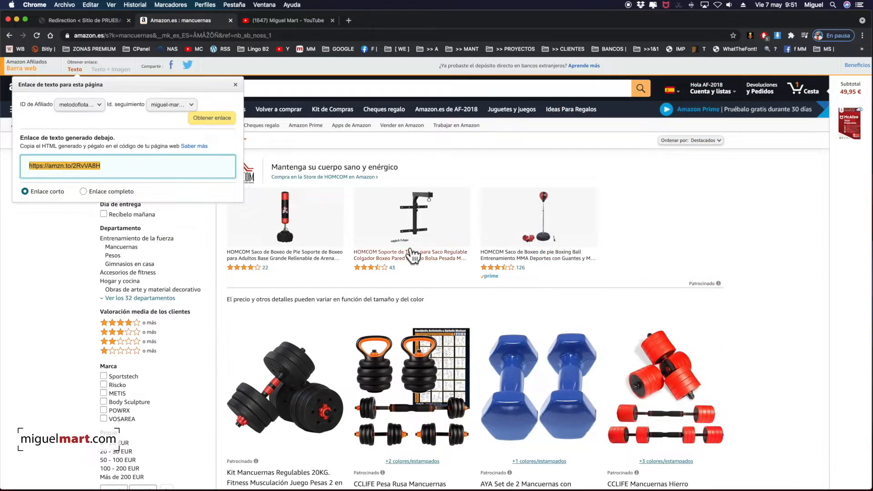
click(91, 69)
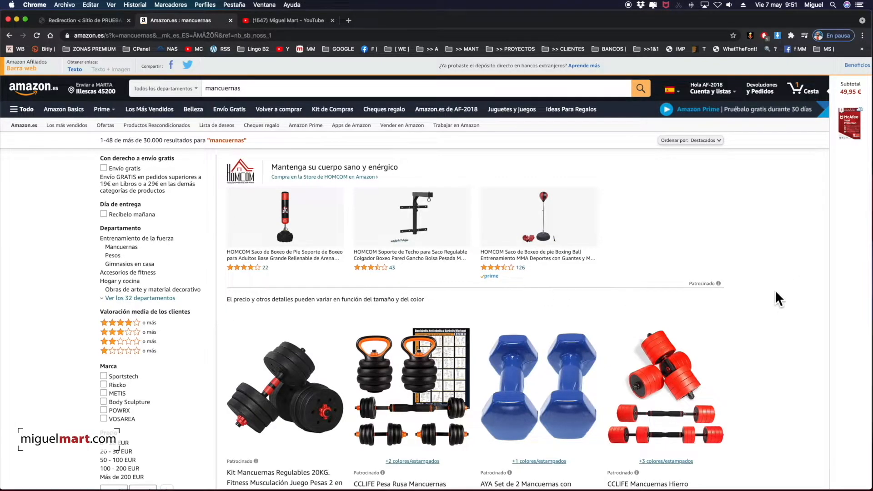
- Browse the dumbbell results and open the best-seller ranking from the "Más vendido" badge on the orange Riscko Wonduu vinyl dumbbells
scroll(776, 298, down, 3)
scroll(775, 290, down, 5)
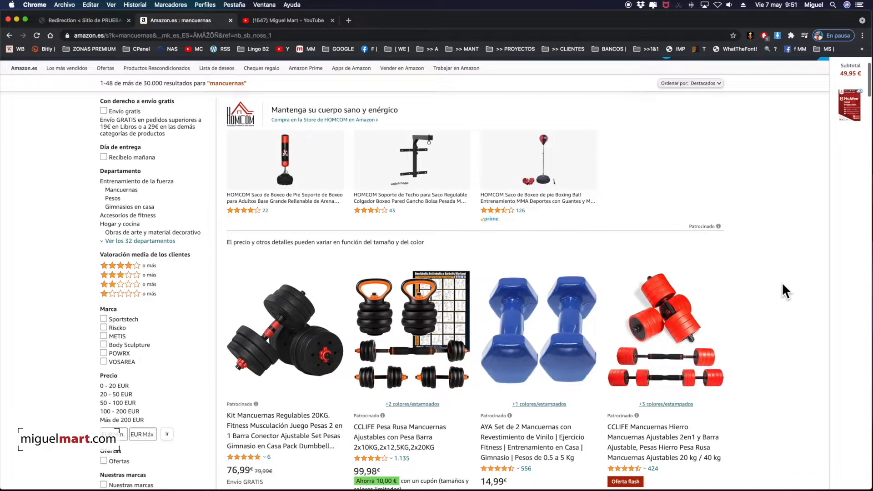
scroll(778, 278, down, 3)
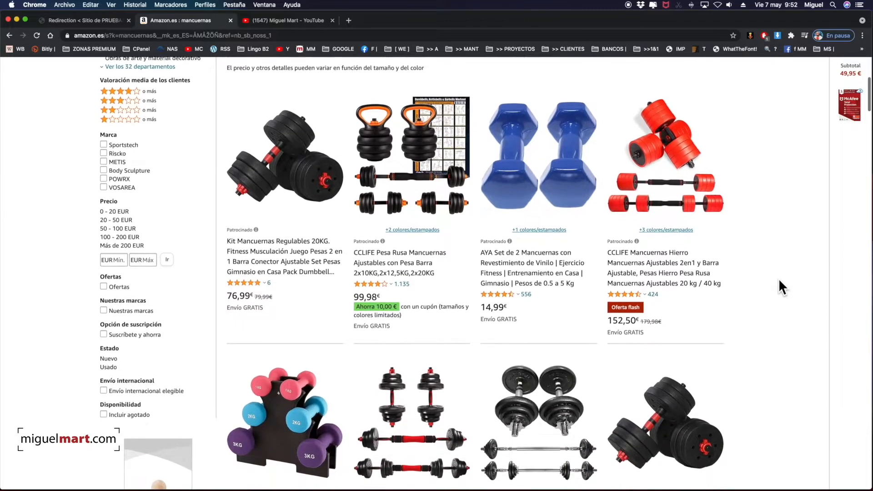
scroll(778, 278, up, 5)
scroll(778, 278, down, 1)
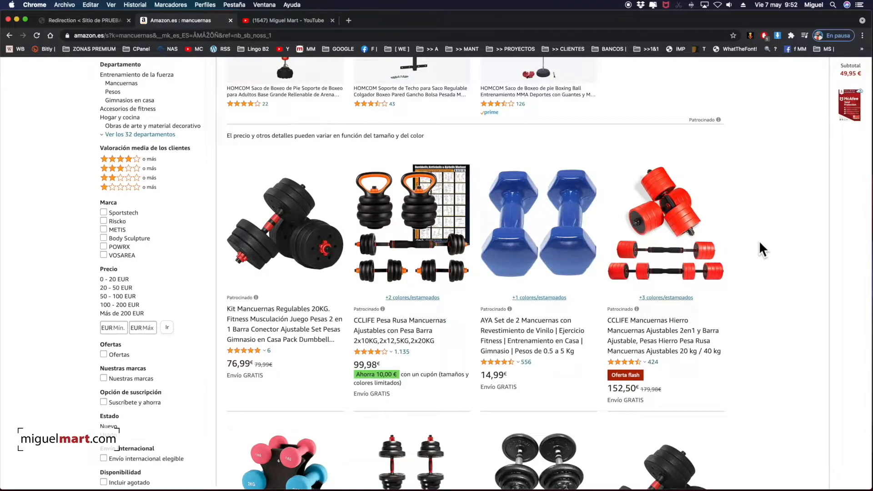
scroll(765, 242, down, 5)
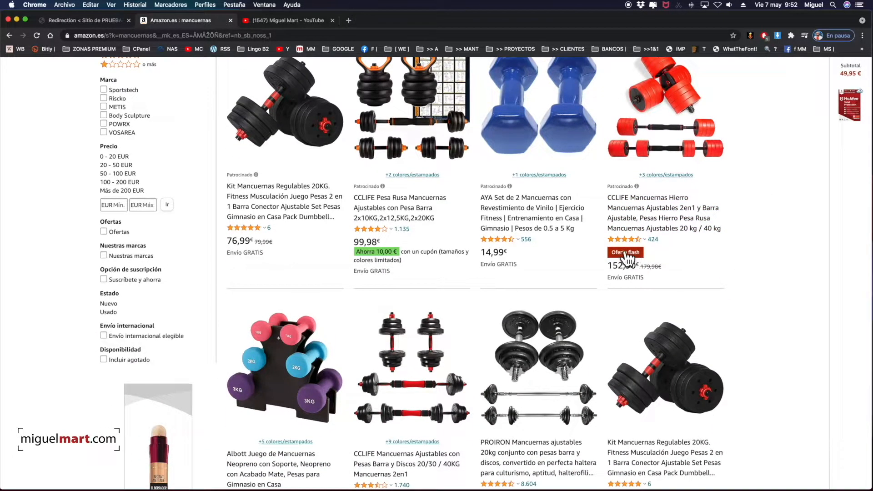
scroll(746, 273, down, 2)
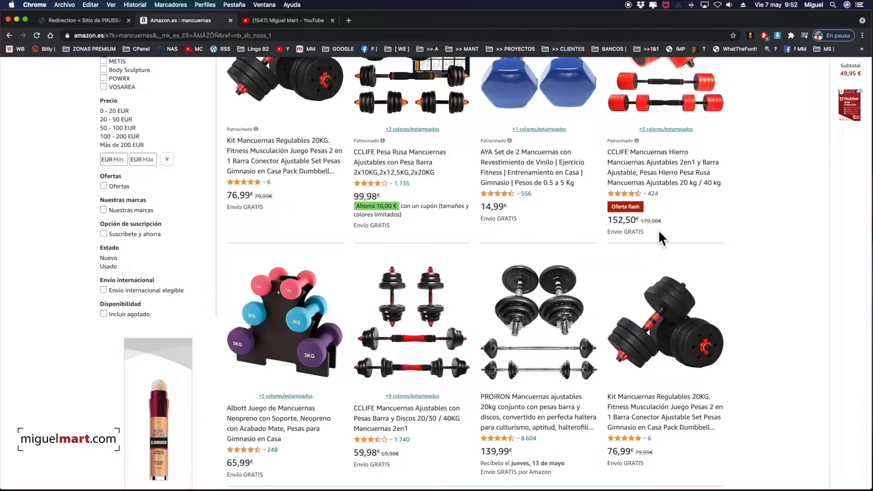
scroll(784, 241, down, 5)
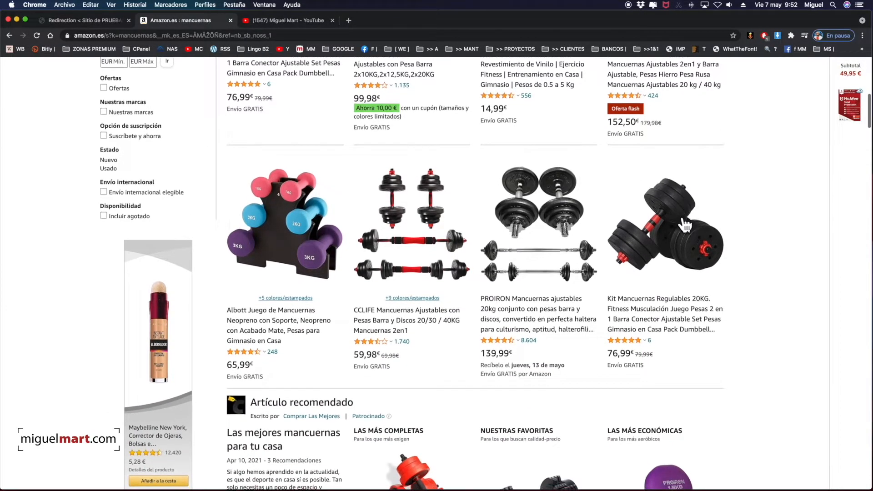
scroll(757, 241, down, 5)
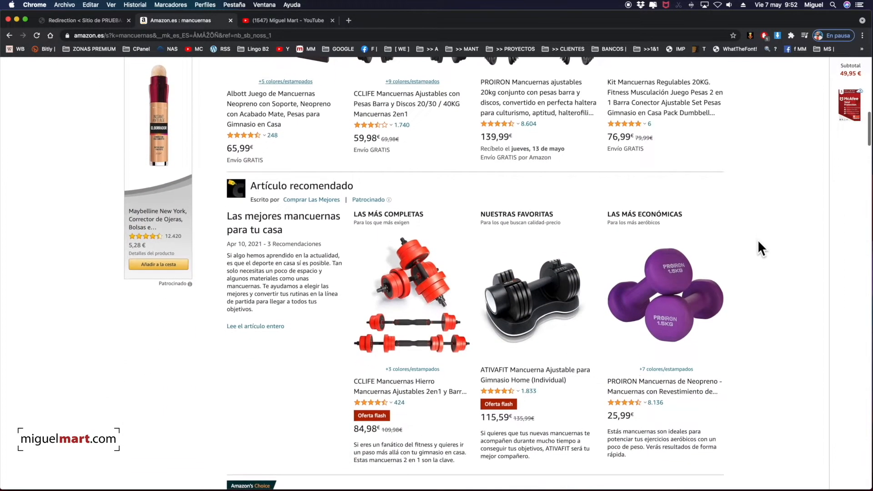
scroll(784, 298, down, 5)
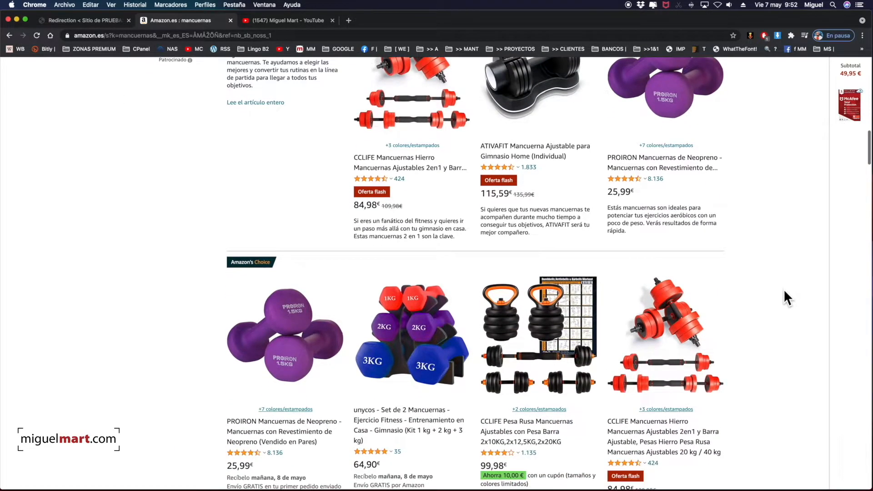
scroll(784, 291, up, 4)
scroll(783, 291, down, 6)
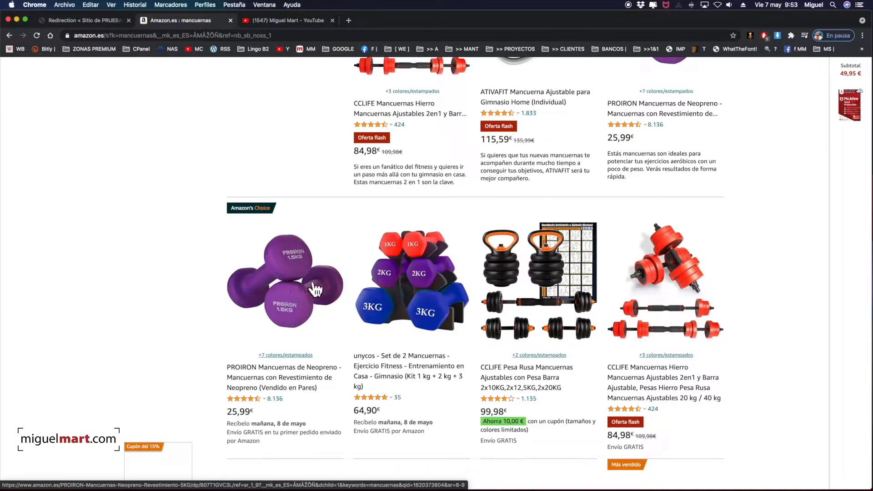
scroll(780, 298, down, 1)
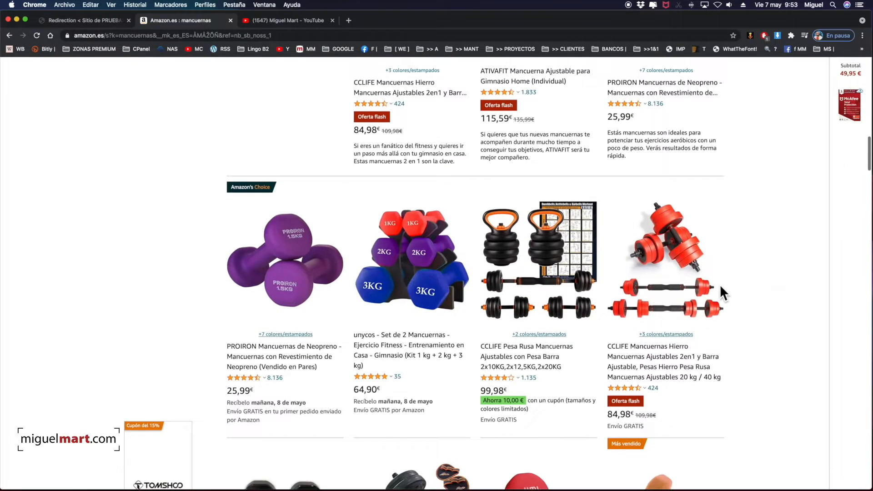
scroll(746, 304, down, 5)
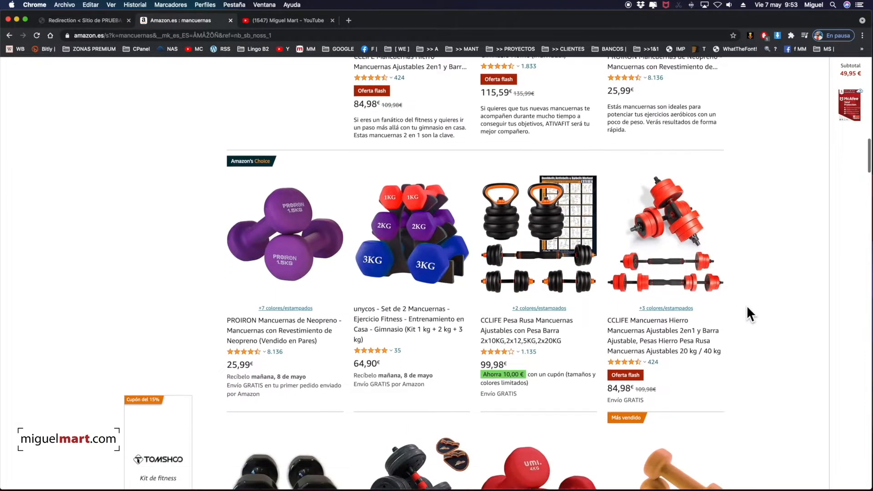
scroll(749, 309, down, 5)
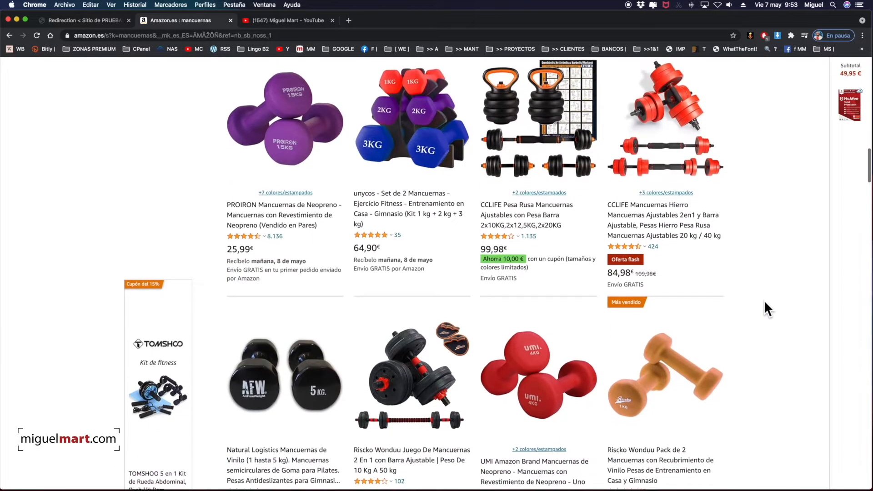
scroll(768, 299, down, 4)
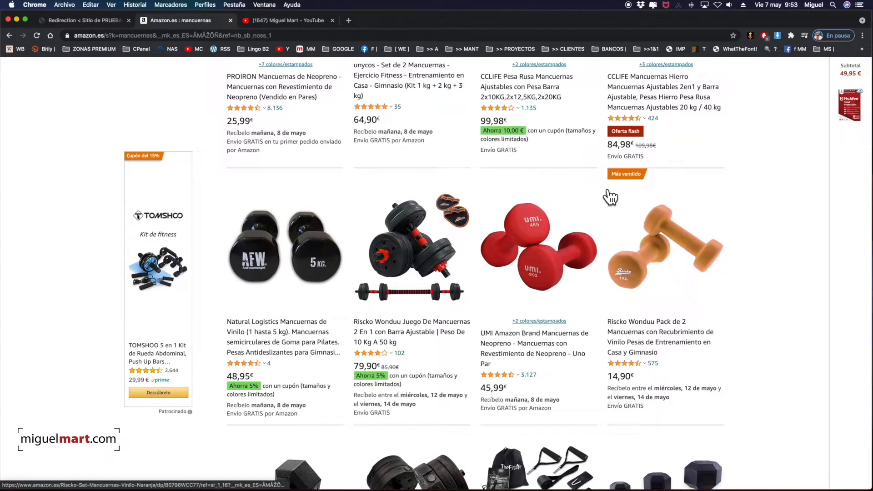
click(627, 175)
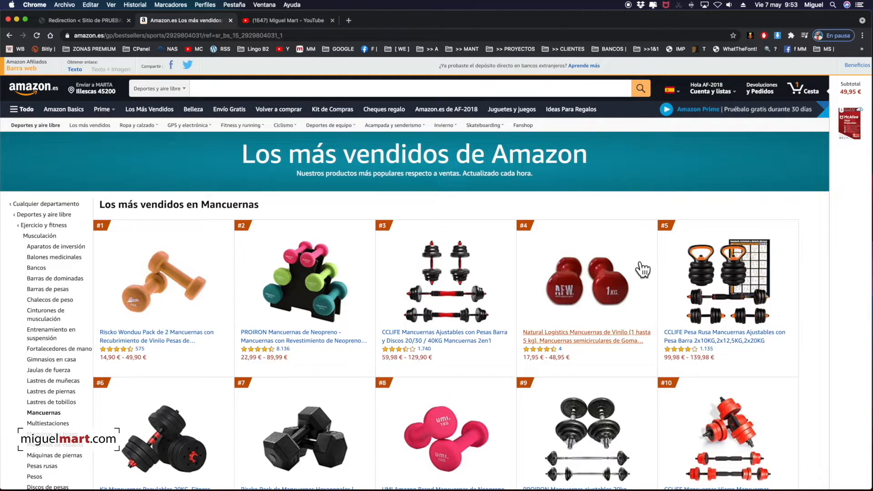
- Look through the best-selling dumbbells ranking down to the last product on the first page and return to its beginning
scroll(642, 268, down, 5)
scroll(642, 269, down, 3)
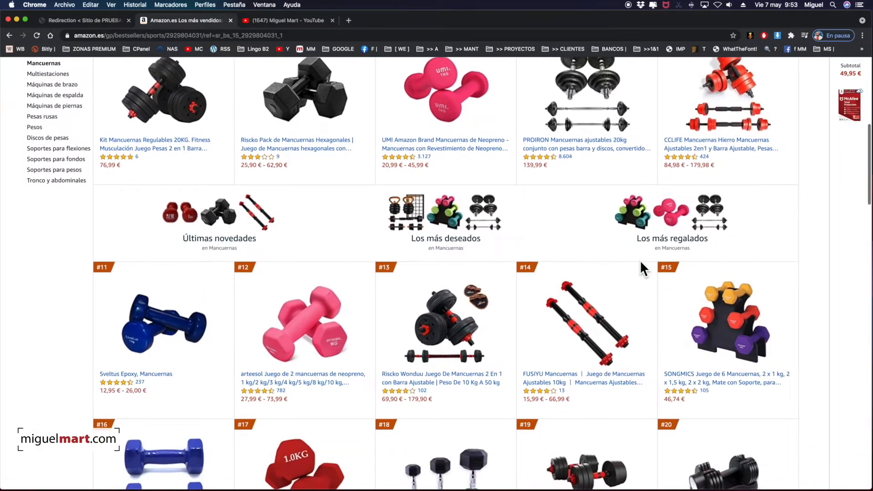
scroll(639, 269, down, 7)
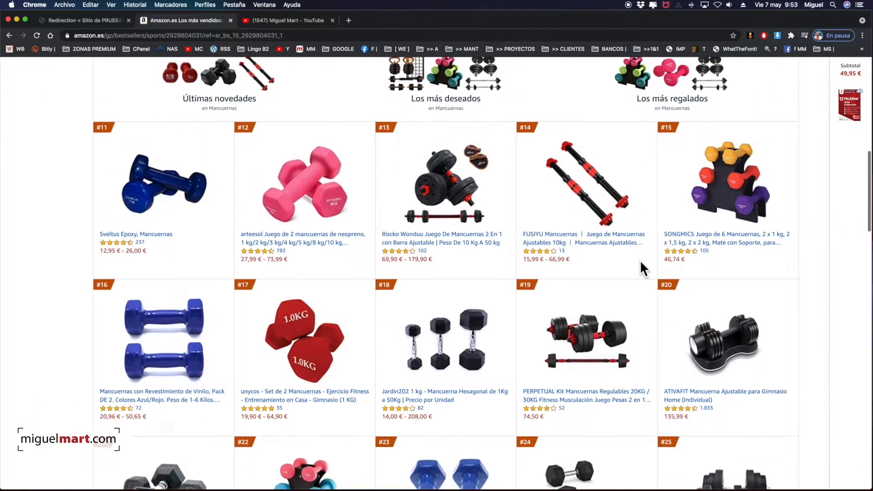
scroll(640, 263, down, 7)
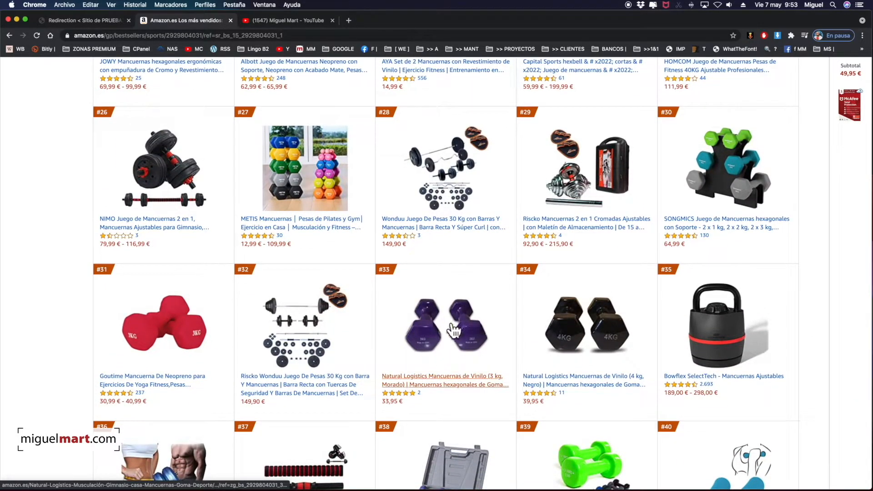
scroll(624, 343, down, 8)
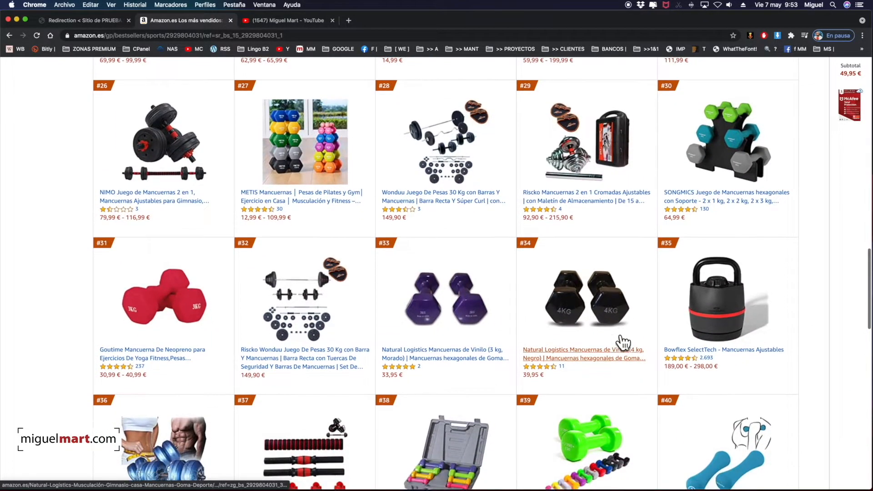
scroll(620, 343, down, 6)
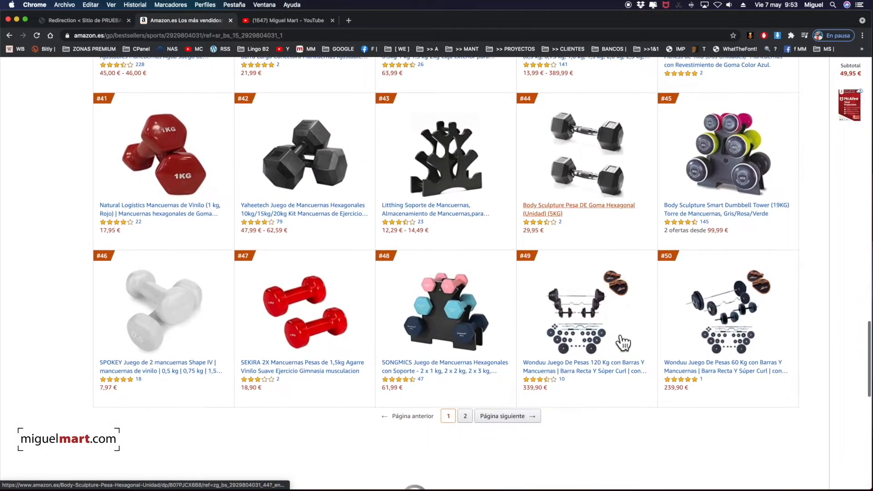
scroll(620, 343, up, 5)
scroll(623, 346, up, 20)
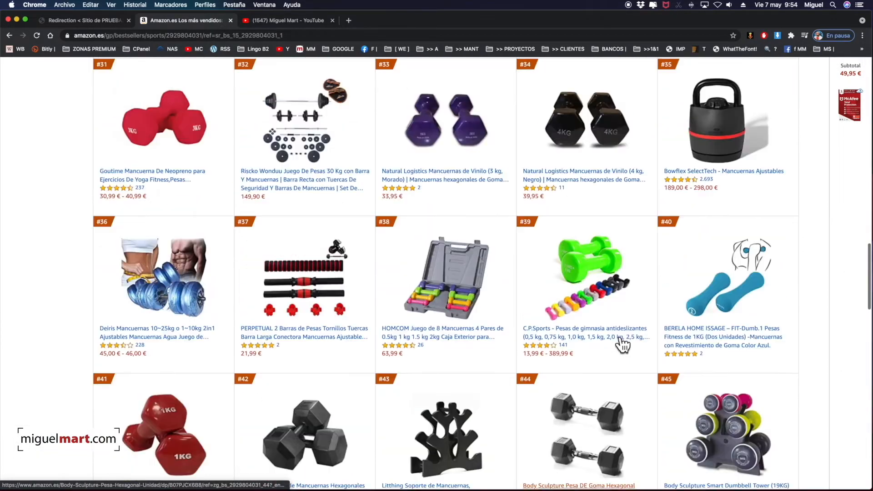
scroll(620, 343, up, 9)
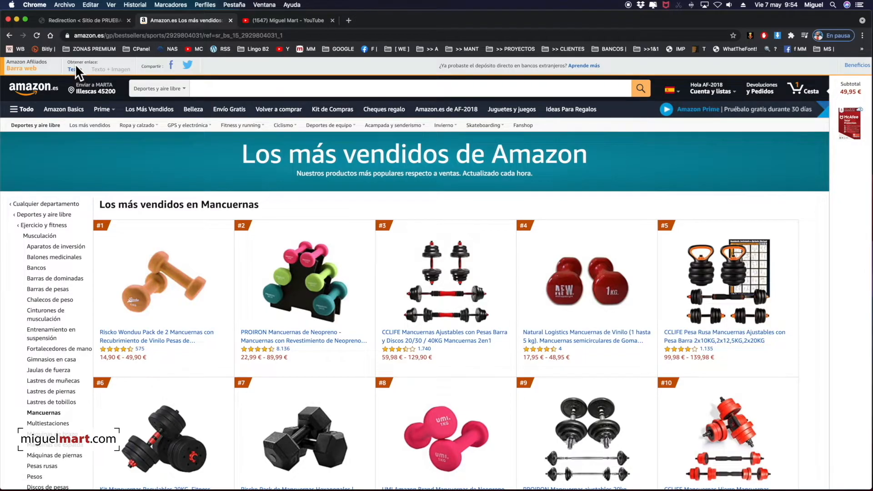
- Generate the short text affiliate link for the dumbbells best-sellers page, copy it and close the link box
click(76, 69)
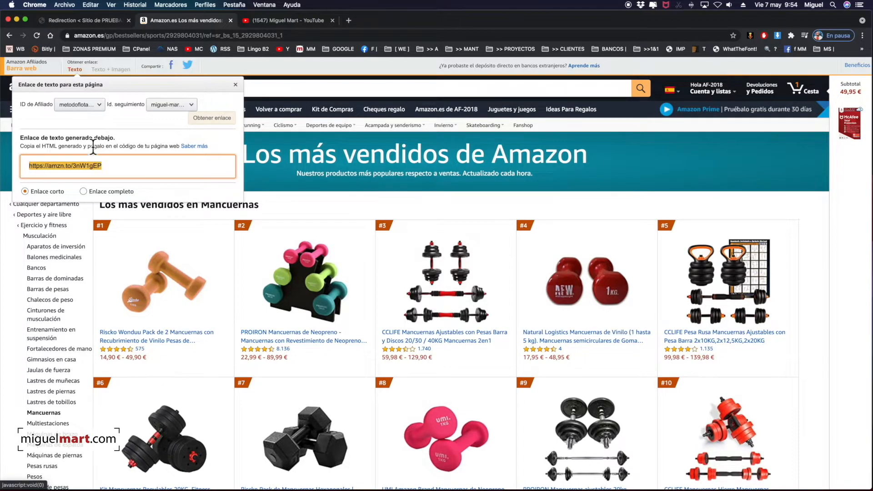
click(86, 166)
key(super+c)
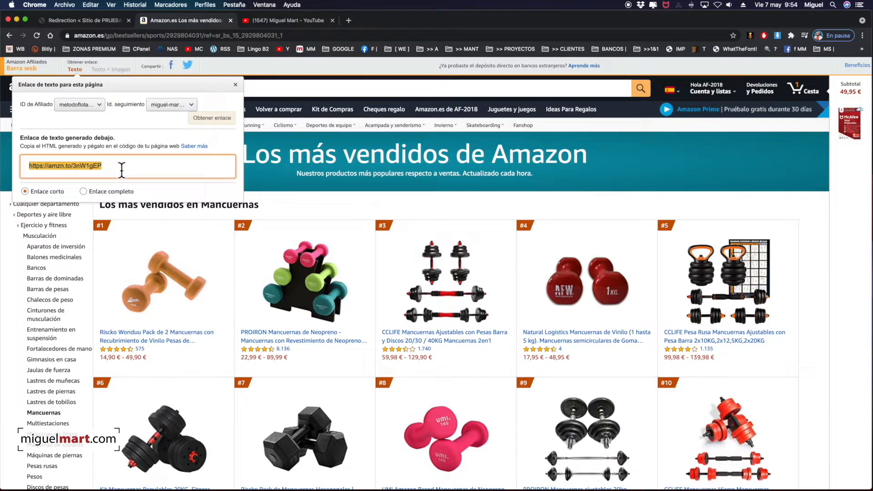
click(810, 244)
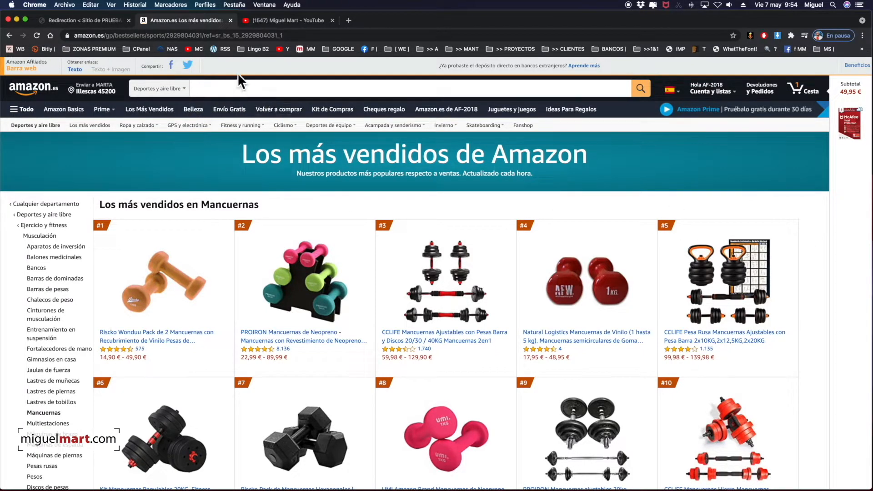
click(105, 17)
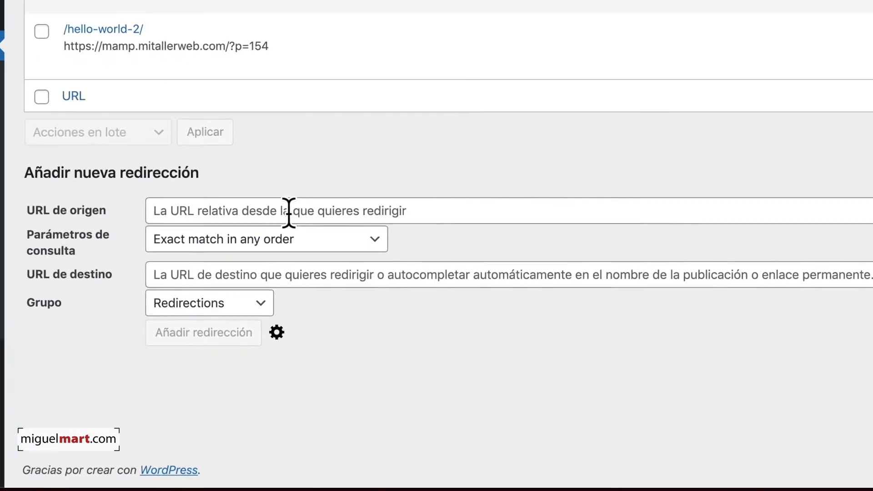
click(293, 190)
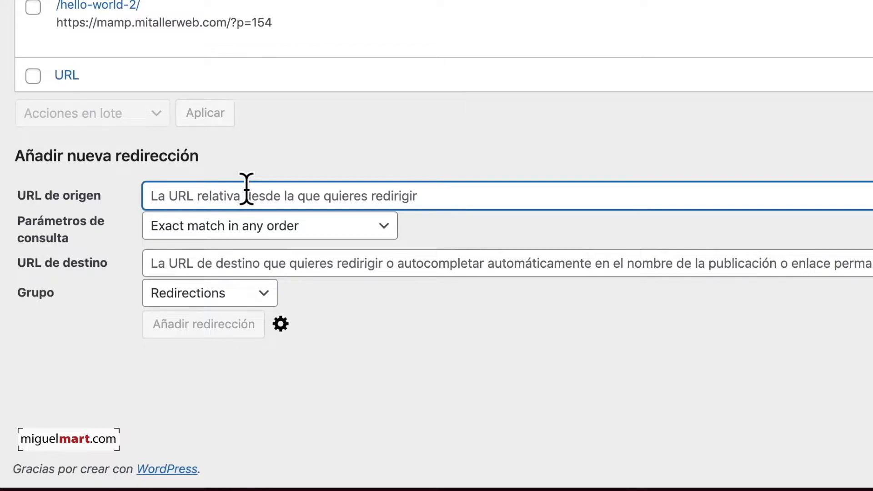
text(/tienda)
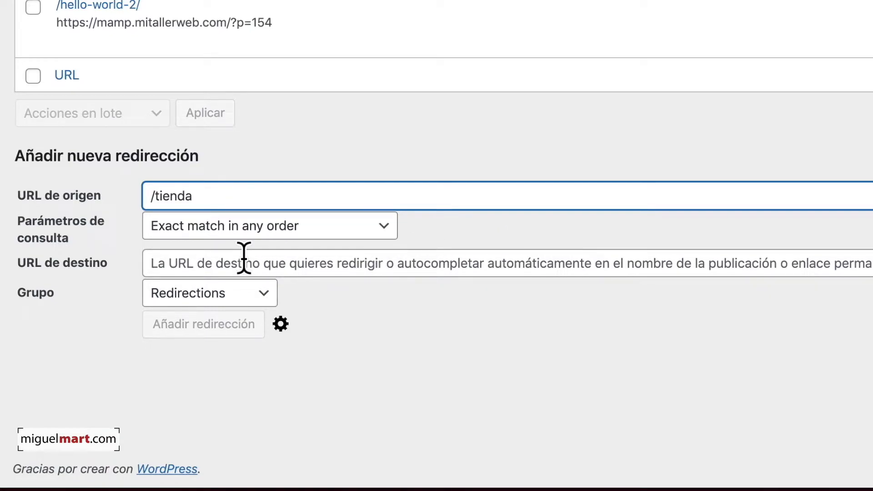
click(286, 261)
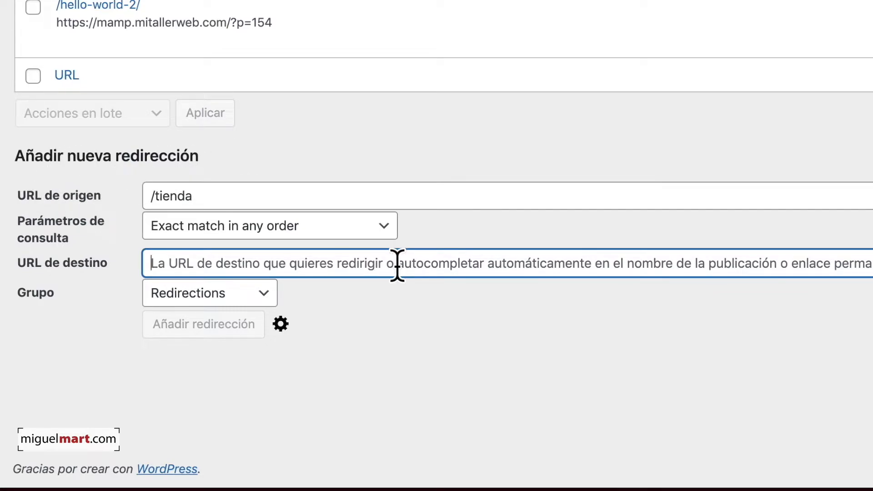
key(super+v)
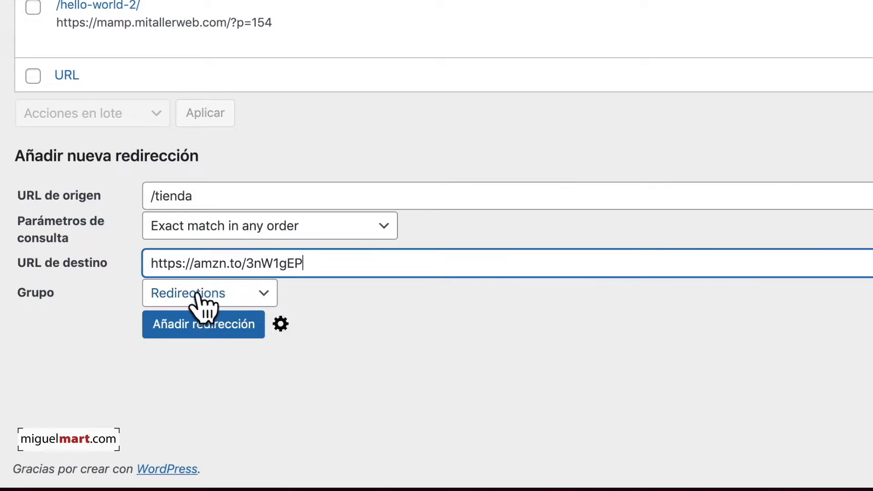
click(254, 304)
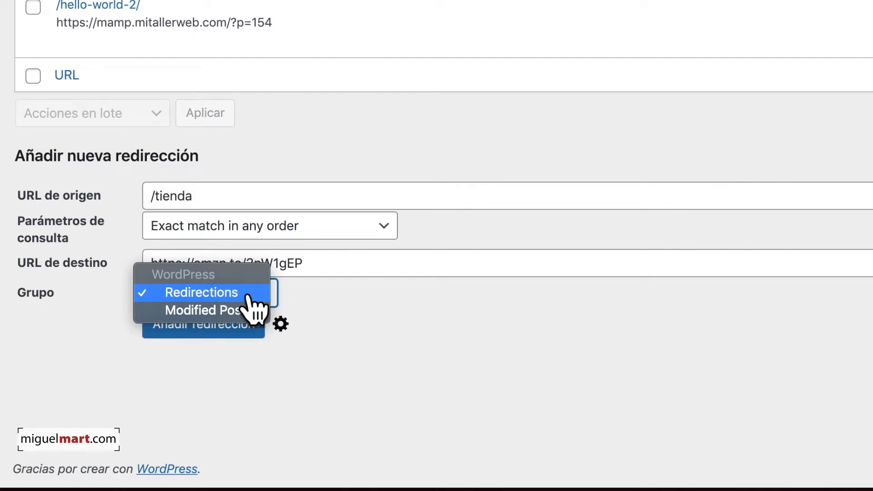
click(249, 295)
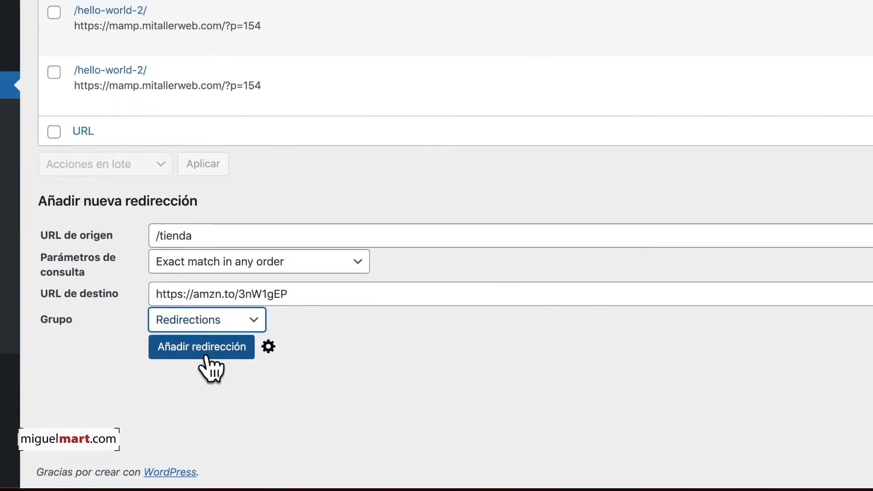
click(210, 357)
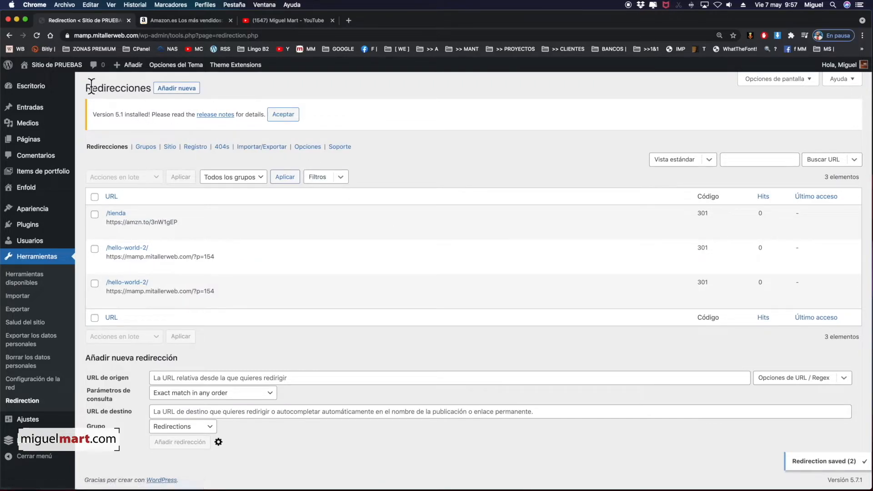
- Open the public front page of the test site and look it over down the page and back to its beginning
click(71, 68)
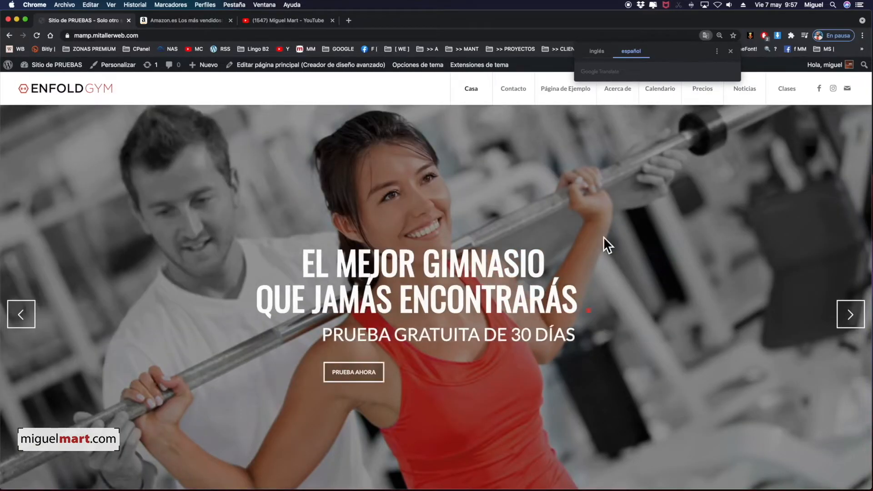
scroll(631, 232, down, 8)
scroll(664, 260, up, 8)
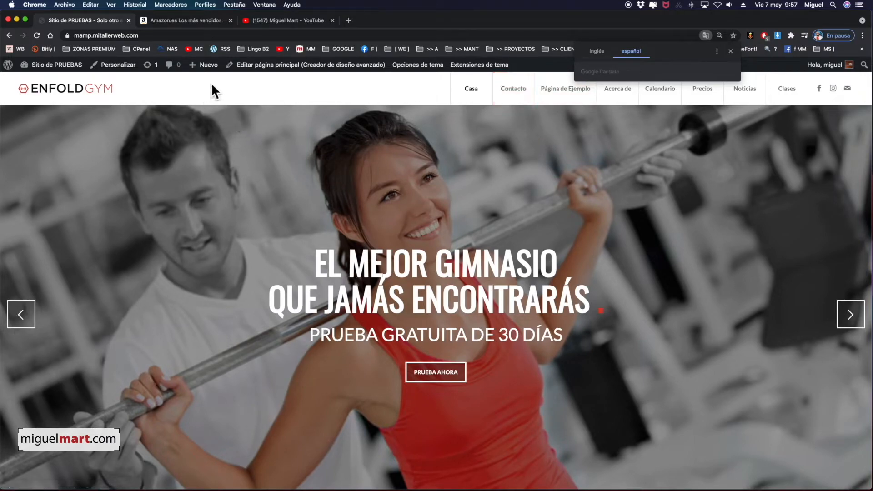
- Test the redirection by loading the site address with /tienda appended, mamp.mitallerweb.com/tienda
click(165, 34)
click(190, 35)
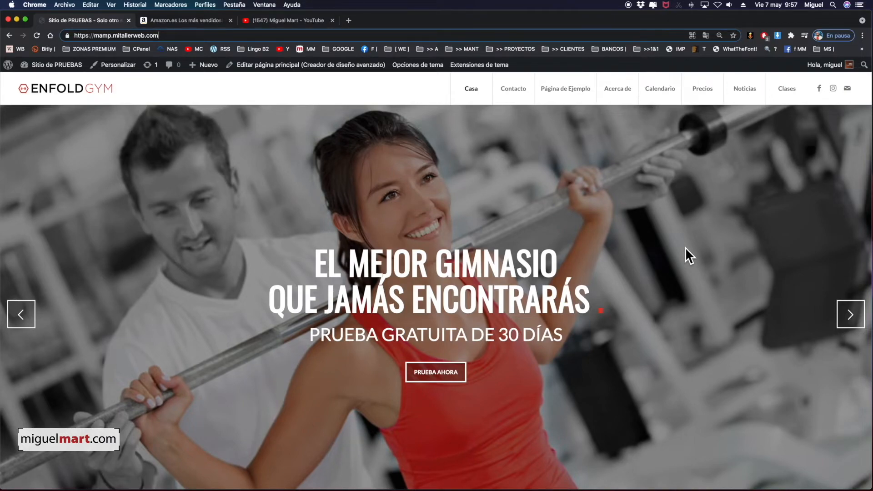
click(173, 29)
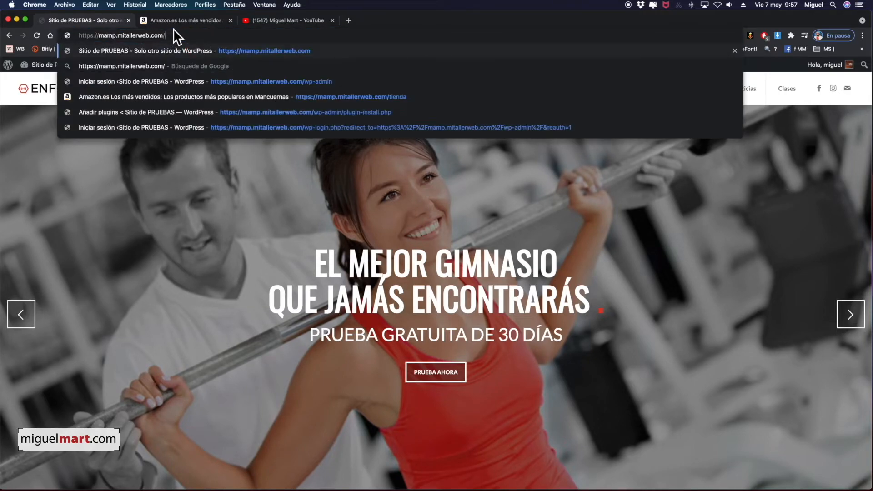
text(tienda)
key(Return)
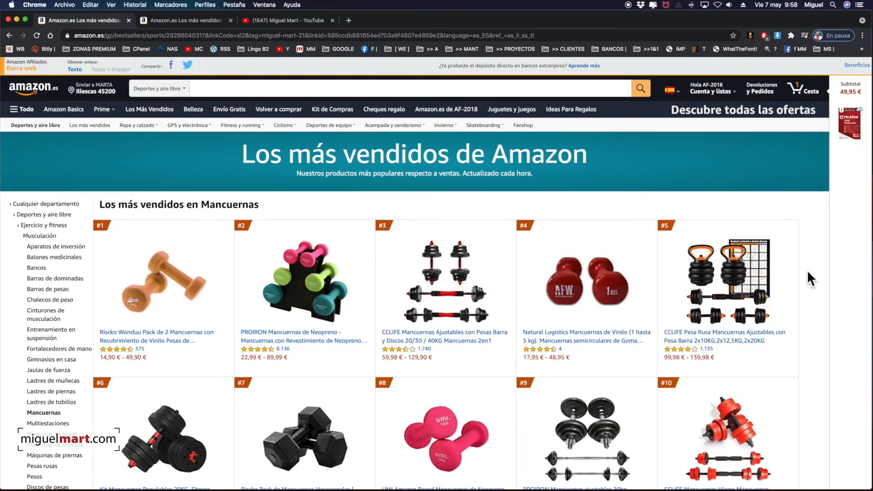
- Look through the redirected Amazon page of best-selling dumbbells down to about the 45th product and return to its beginning
scroll(831, 269, down, 2)
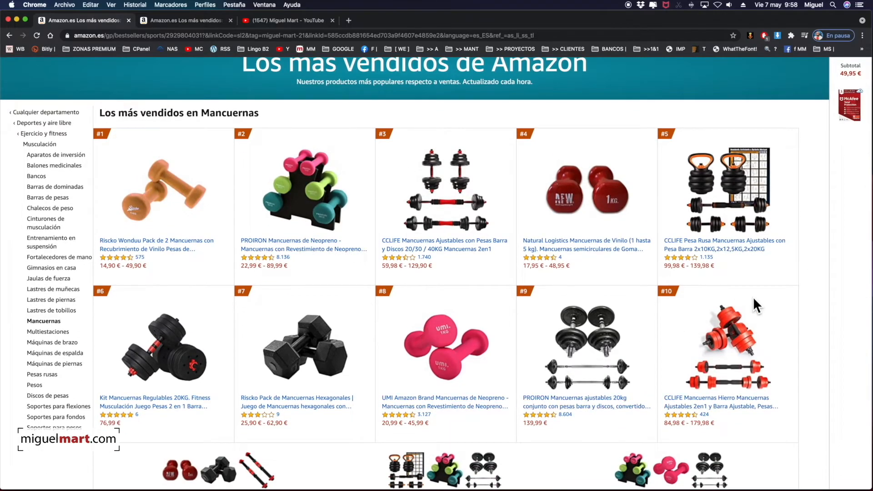
scroll(754, 299, up, 2)
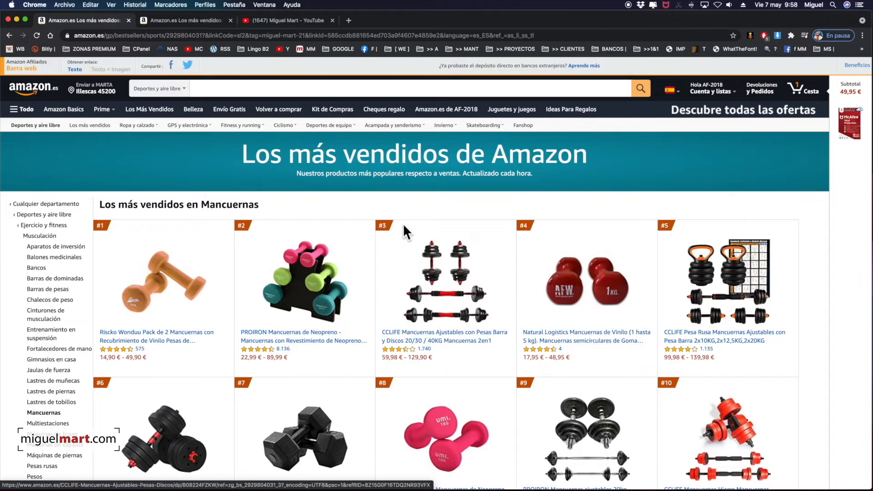
scroll(712, 227, down, 10)
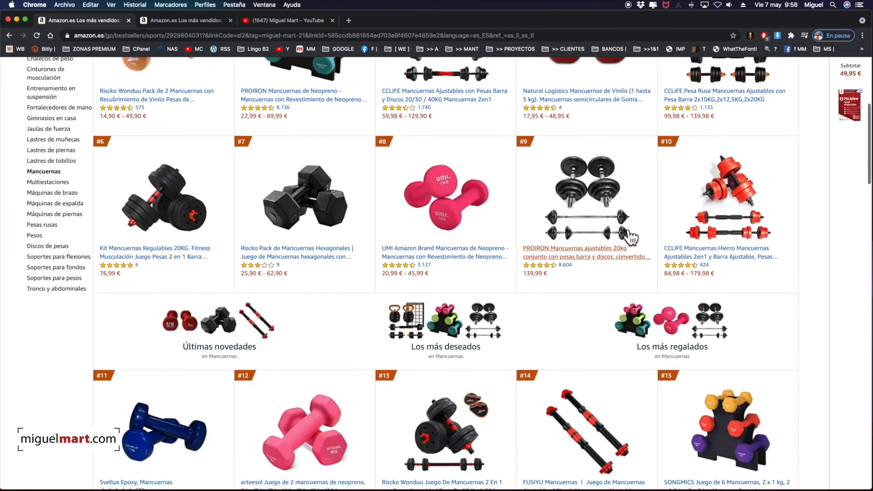
scroll(630, 237, down, 9)
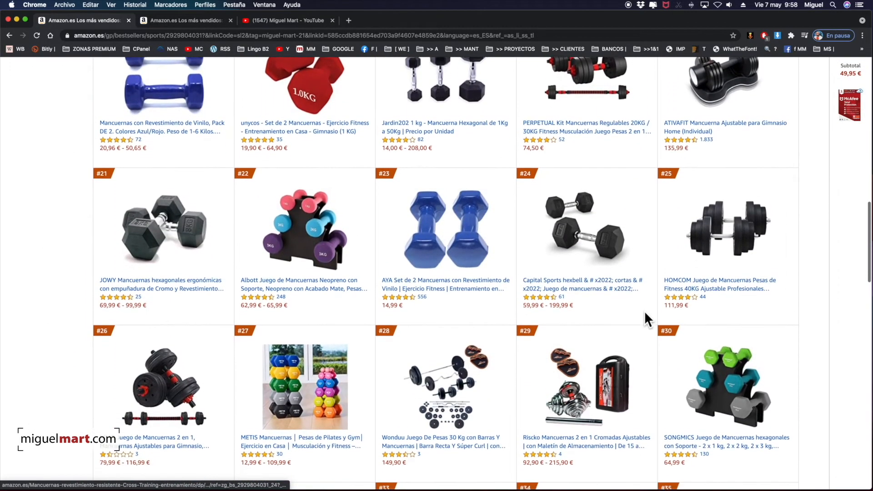
scroll(641, 359, down, 9)
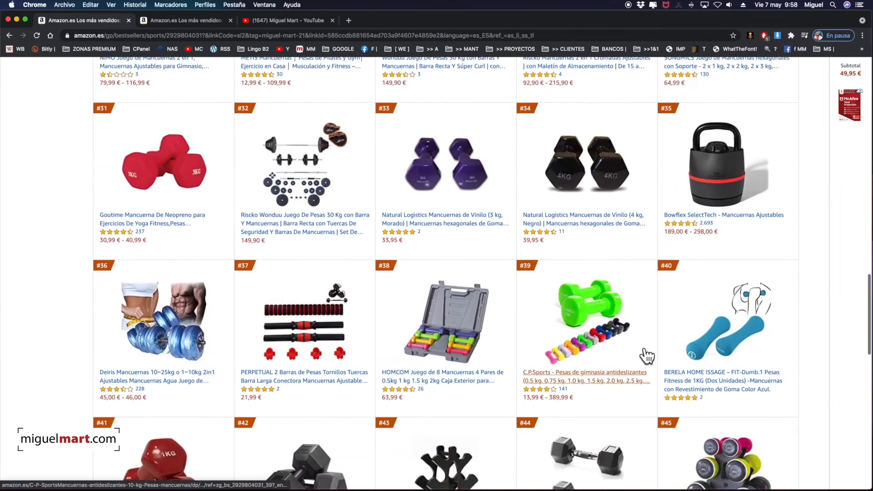
scroll(633, 364, up, 6)
scroll(630, 359, up, 20)
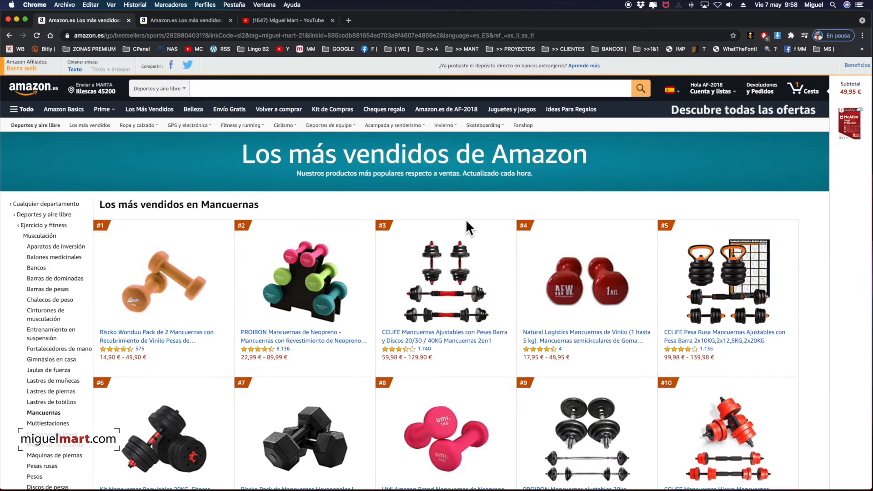
scroll(822, 253, down, 3)
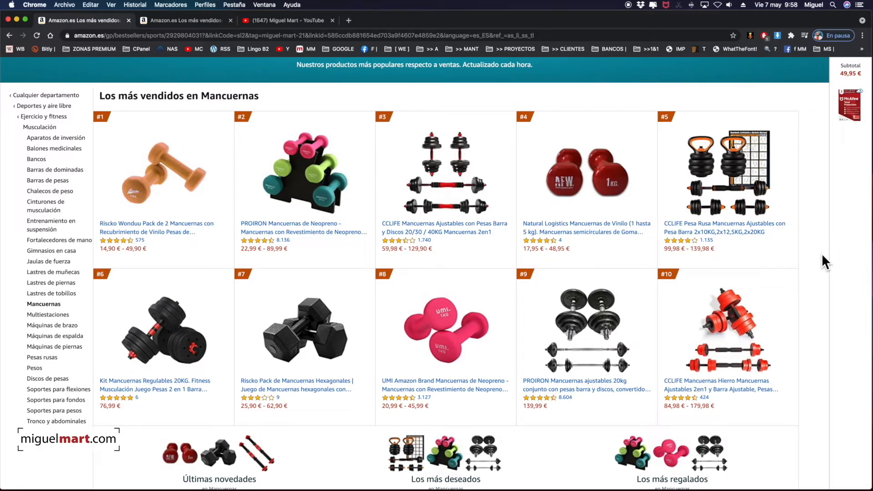
scroll(803, 255, up, 3)
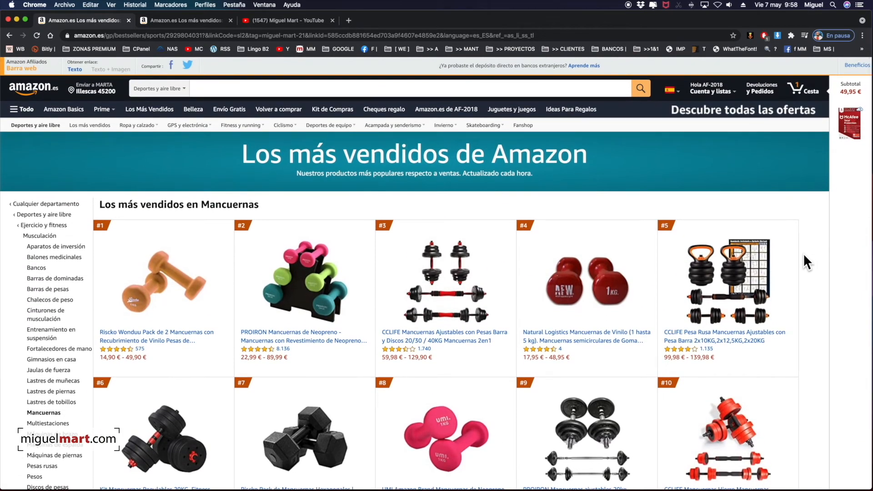